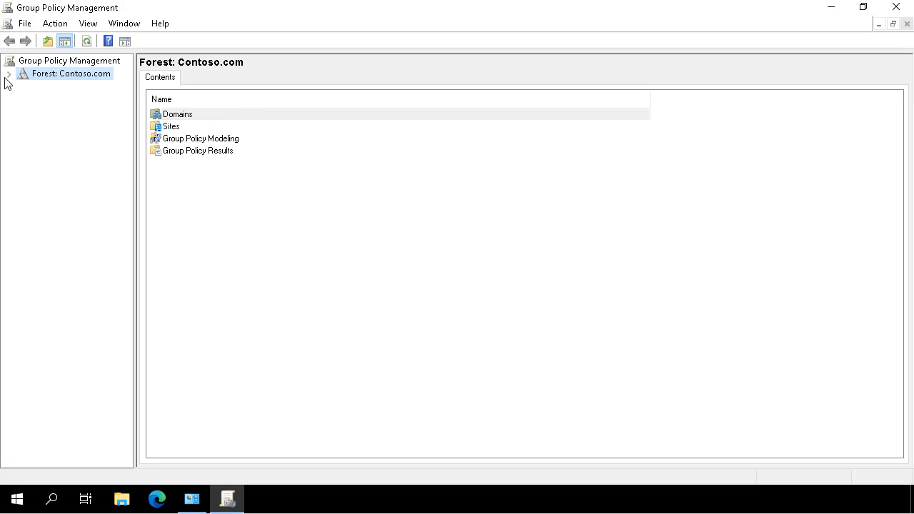
Expand Forest: Contoso.com > Domains > Contoso.com and select its Group Policy Objects node.
{"action": "left_click", "coordinate": [9, 75]}
{"action": "left_click", "coordinate": [23, 86]}
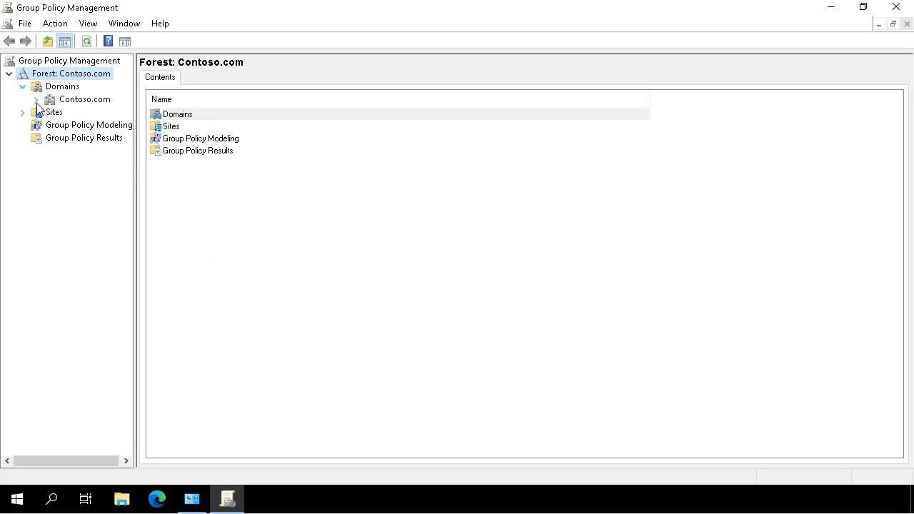
{"action": "left_click", "coordinate": [77, 104]}
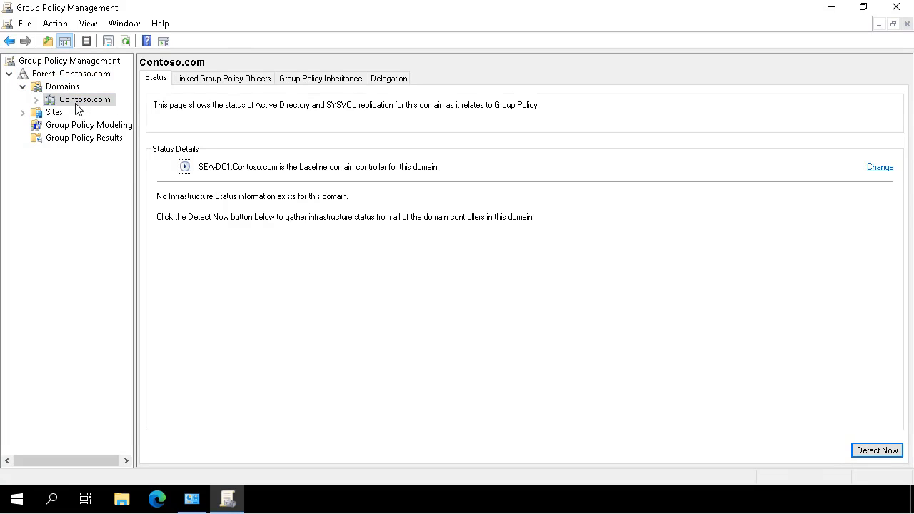
{"action": "double_click", "coordinate": [77, 105]}
{"action": "left_click", "coordinate": [139, 238]}
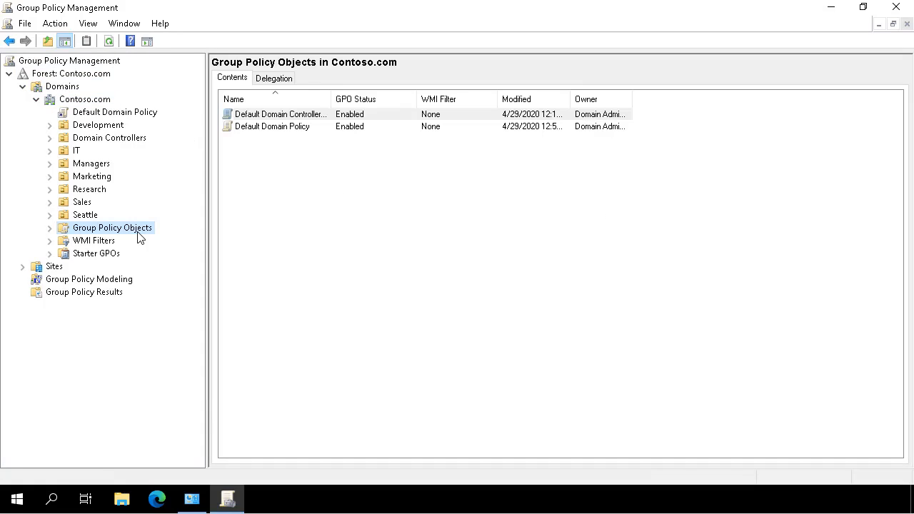
Create a new unlinked GPO named 'CONTOSO Standards' under Group Policy Objects.
{"action": "right_click", "coordinate": [139, 238]}
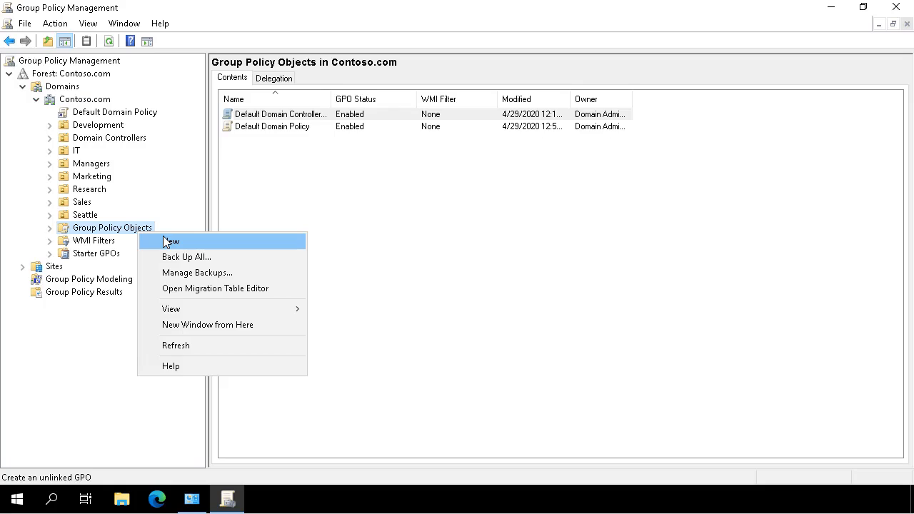
{"action": "left_click", "coordinate": [163, 236]}
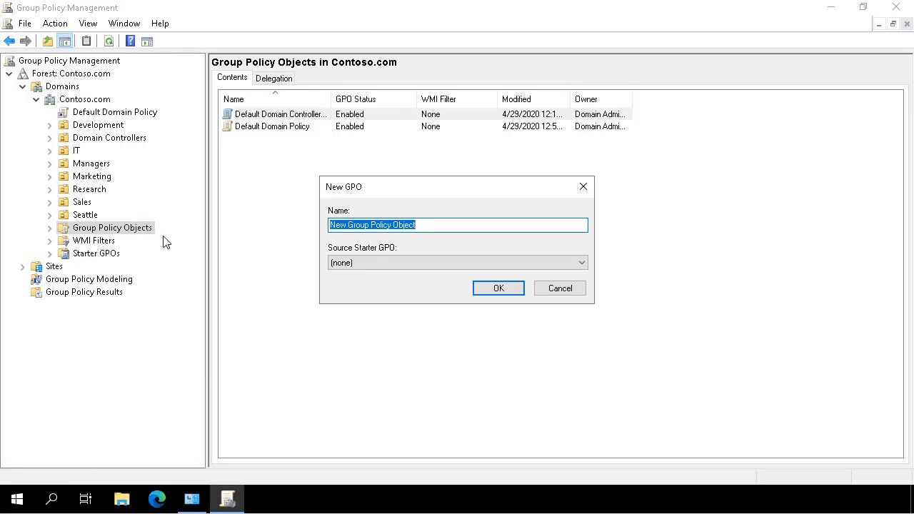
{"action": "type", "text": "CONTOSO Standards"}
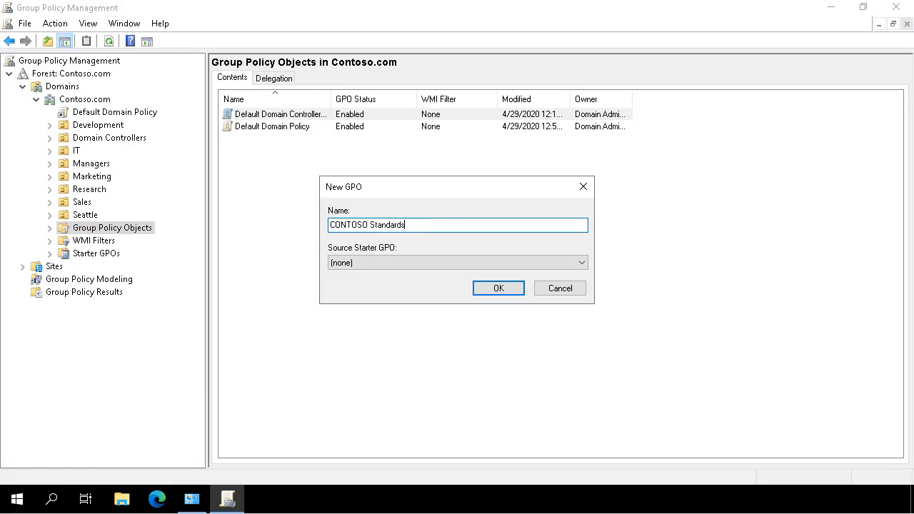
{"action": "left_click", "coordinate": [499, 290]}
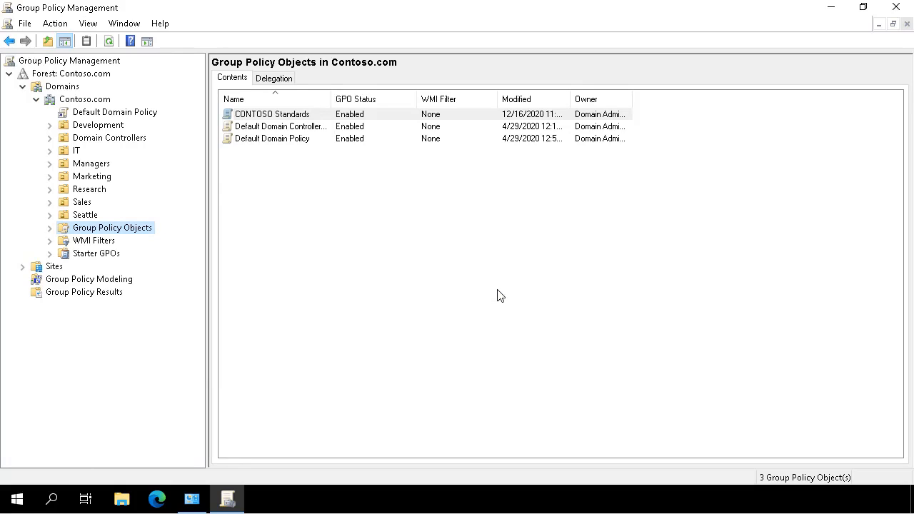
Open the CONTOSO Standards GPO in Group Policy Management Editor.
{"action": "left_click", "coordinate": [49, 228]}
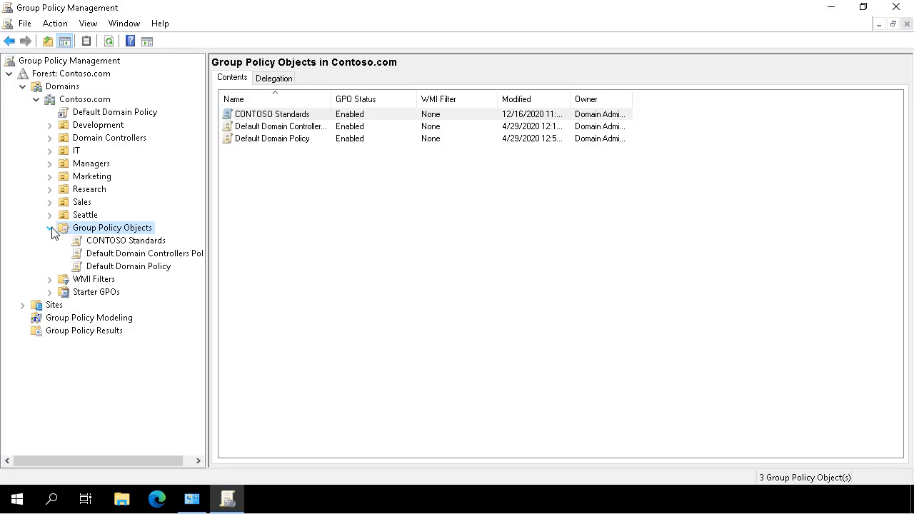
{"action": "left_click", "coordinate": [105, 246]}
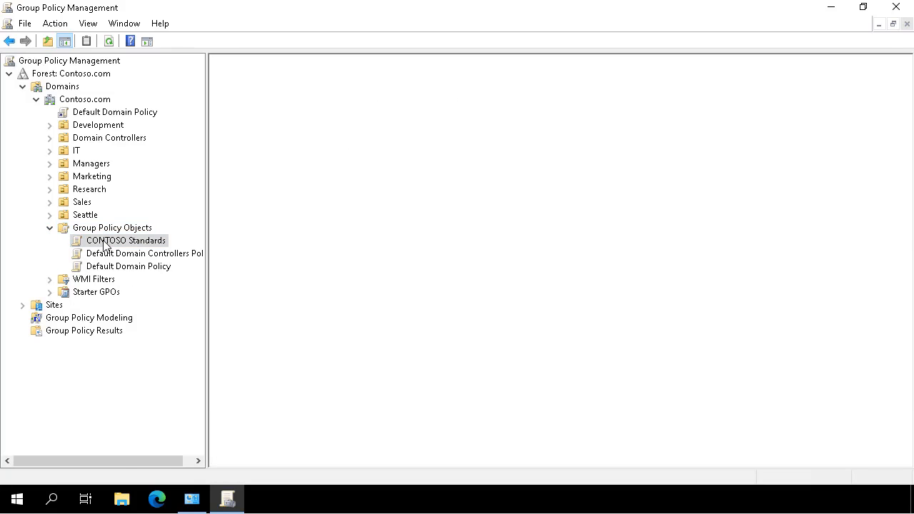
{"action": "right_click", "coordinate": [105, 246]}
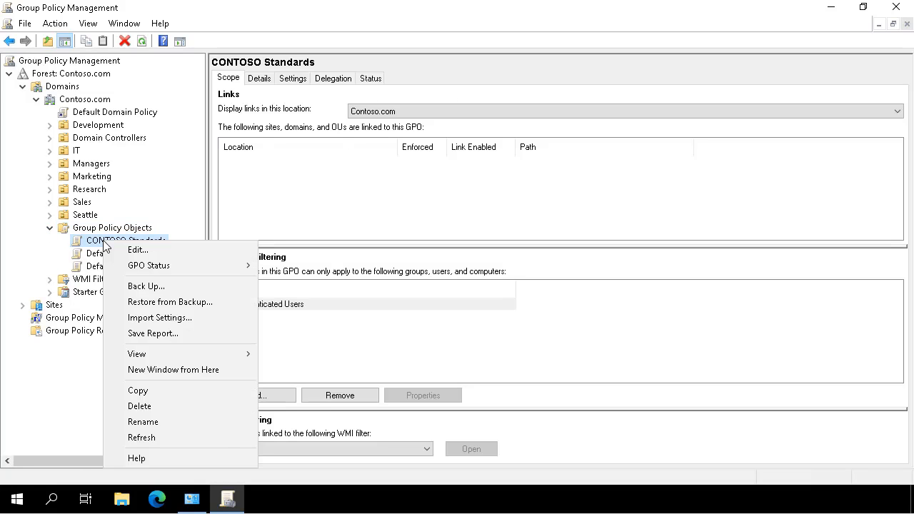
{"action": "left_click", "coordinate": [148, 251]}
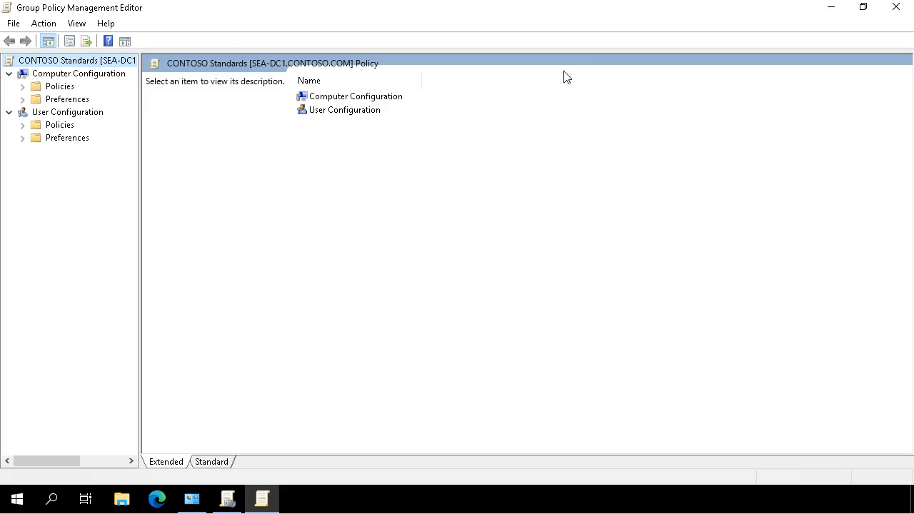
Enable Prevent access to registry editing tools under User Configuration > Administrative Templates > System.
{"action": "left_click", "coordinate": [22, 126]}
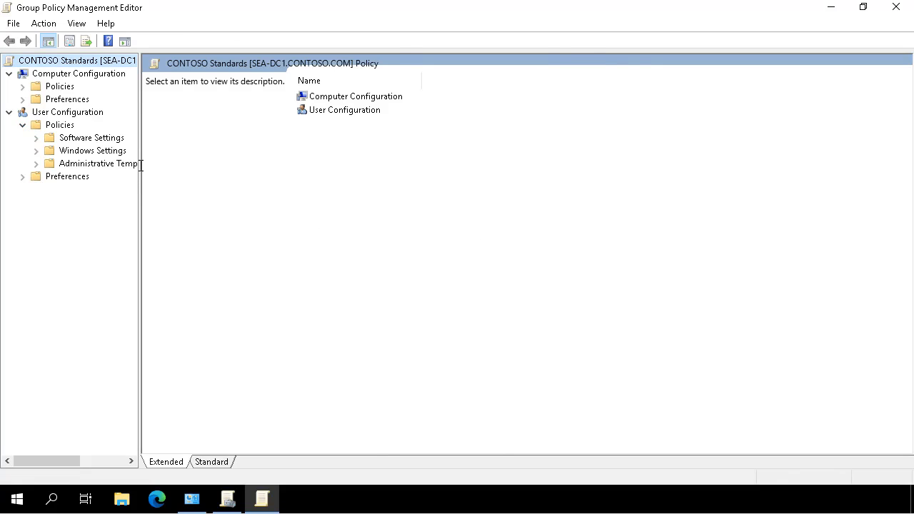
{"action": "left_click_drag", "start_coordinate": [141, 165], "coordinate": [402, 165]}
{"action": "left_click", "coordinate": [36, 164]}
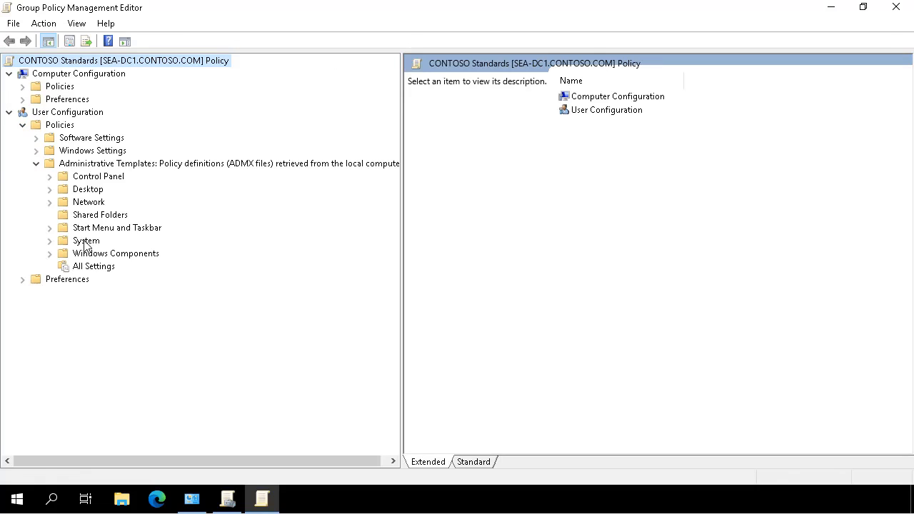
{"action": "left_click", "coordinate": [85, 242]}
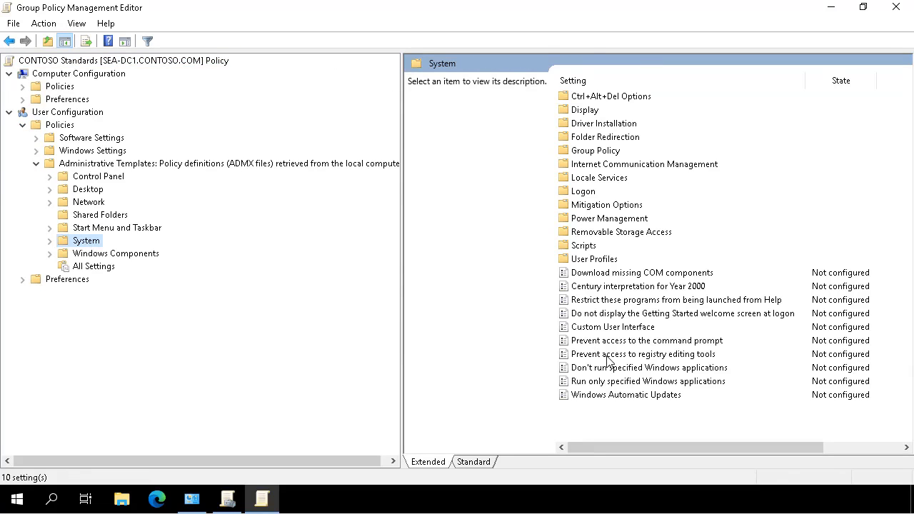
{"action": "double_click", "coordinate": [606, 357]}
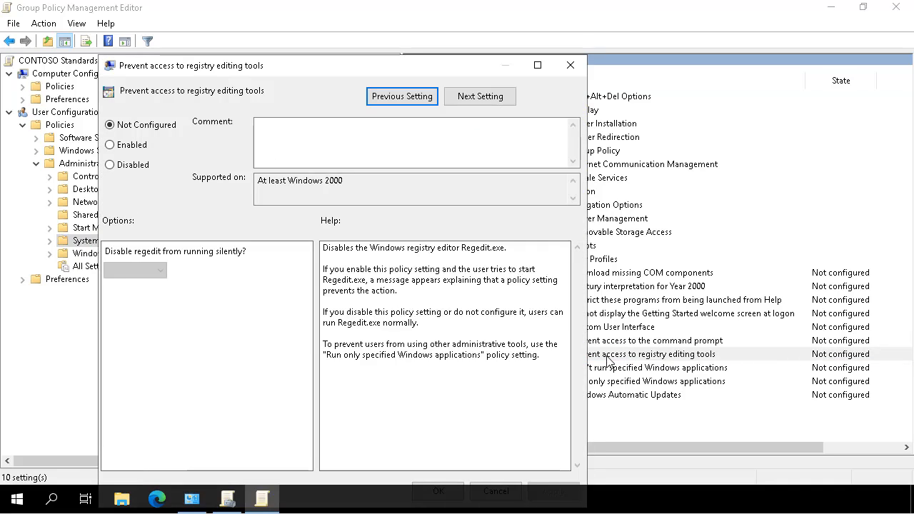
{"action": "left_click", "coordinate": [131, 146]}
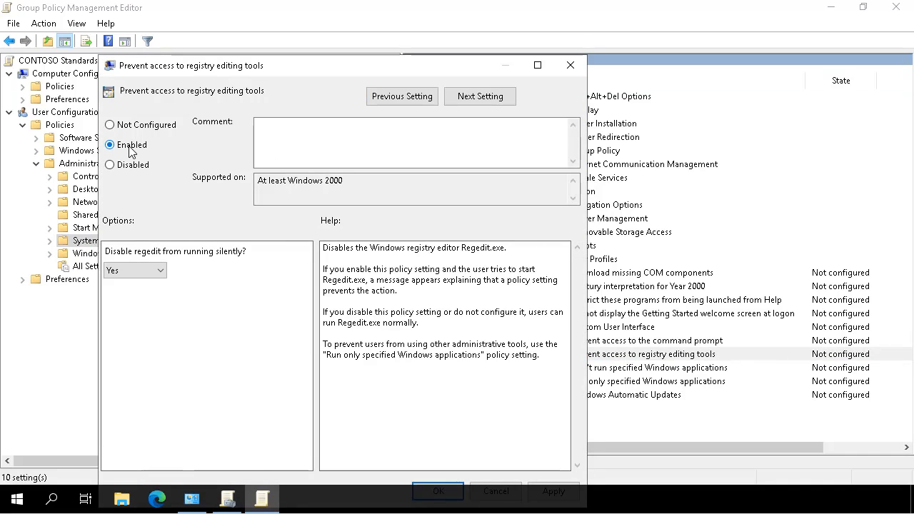
{"action": "double_click", "coordinate": [370, 69]}
{"action": "left_click", "coordinate": [867, 466]}
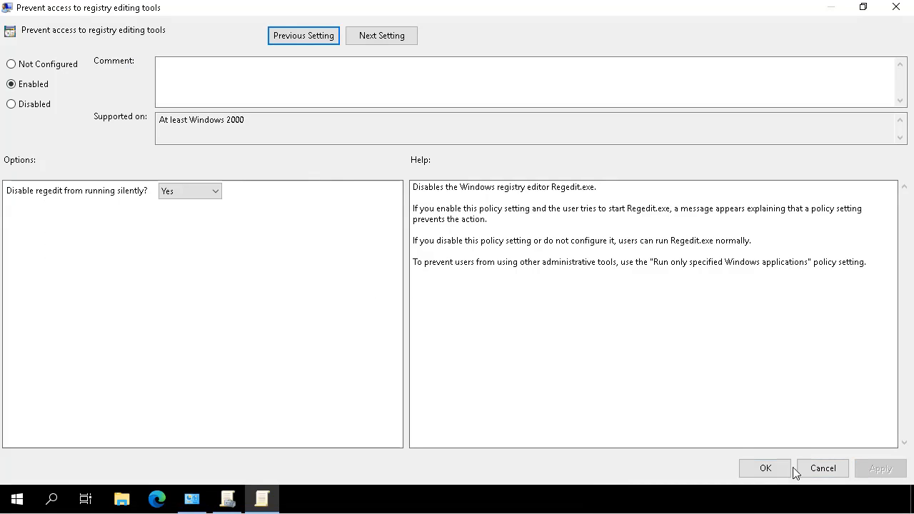
{"action": "left_click", "coordinate": [767, 466]}
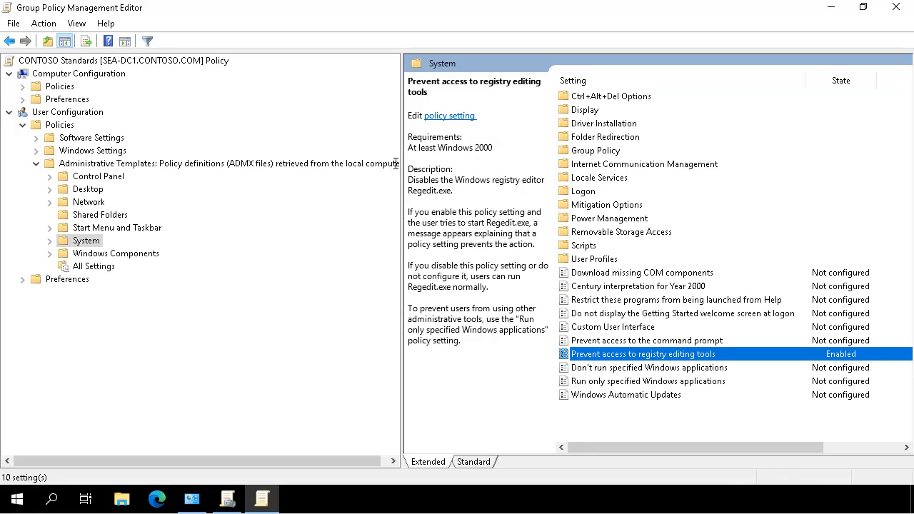
Enable Screen saver timeout at 600 seconds under Control Panel > Personalization.
{"action": "left_click", "coordinate": [103, 177]}
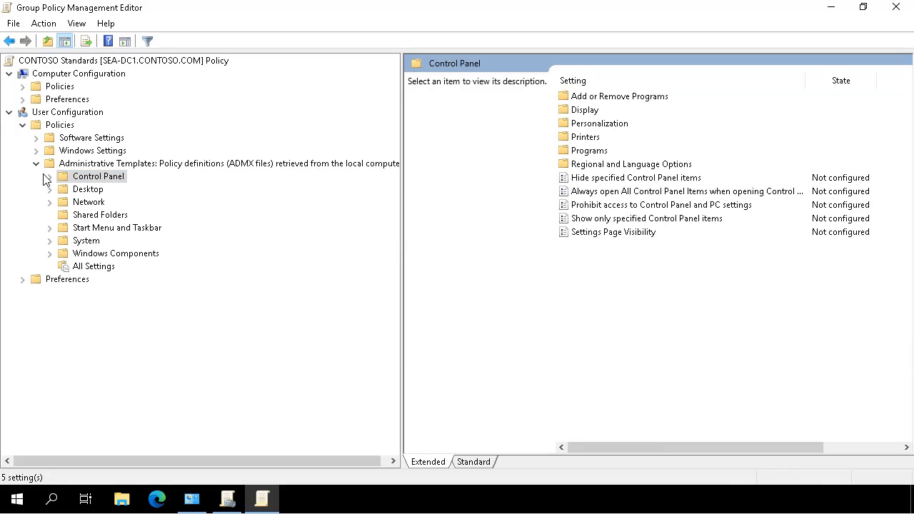
{"action": "left_click", "coordinate": [49, 177]}
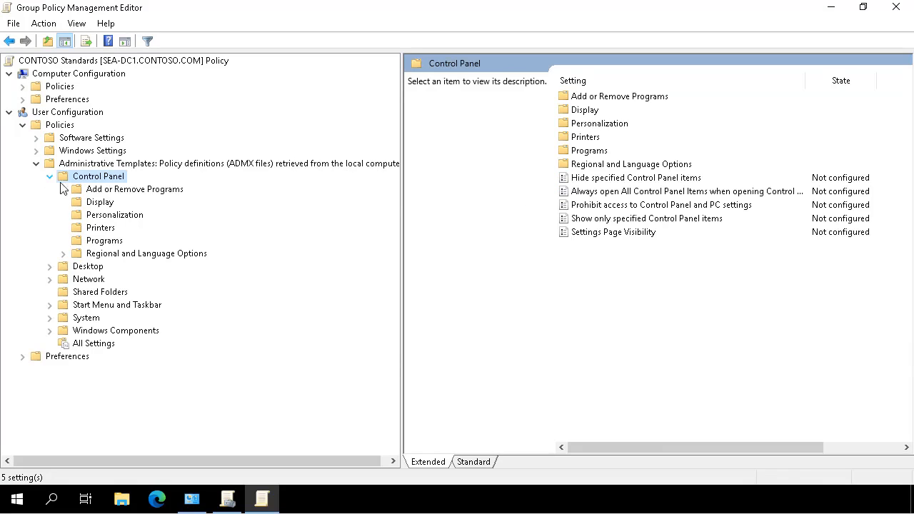
{"action": "left_click", "coordinate": [119, 217]}
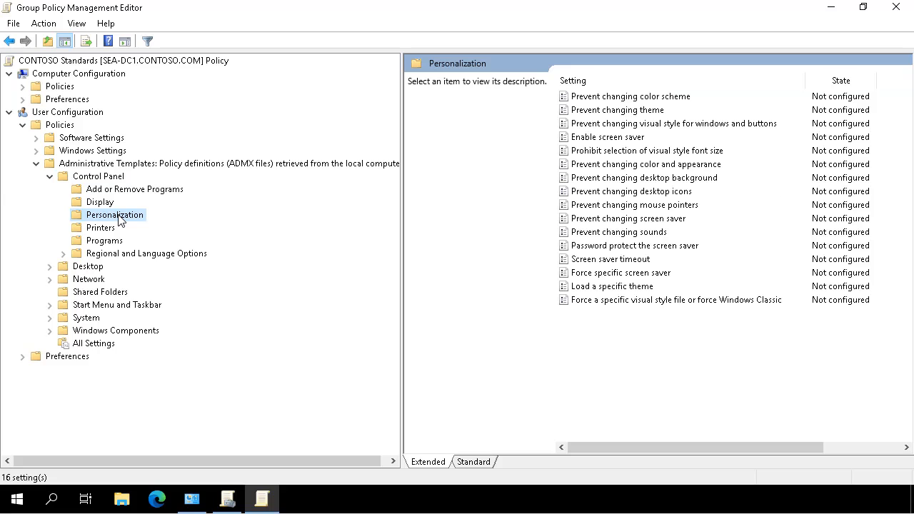
{"action": "double_click", "coordinate": [618, 261]}
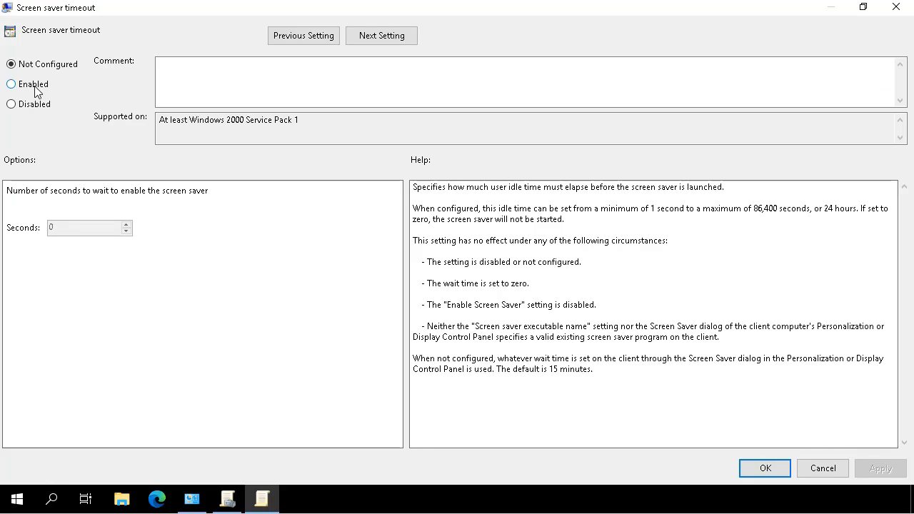
{"action": "left_click", "coordinate": [34, 87]}
{"action": "left_click", "coordinate": [68, 227]}
{"action": "key", "text": "Delete"}
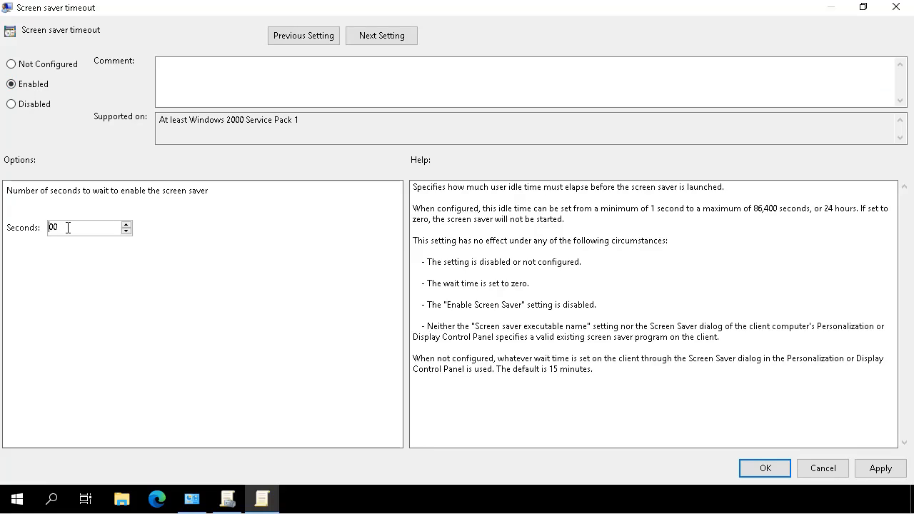
{"action": "type", "text": "6"}
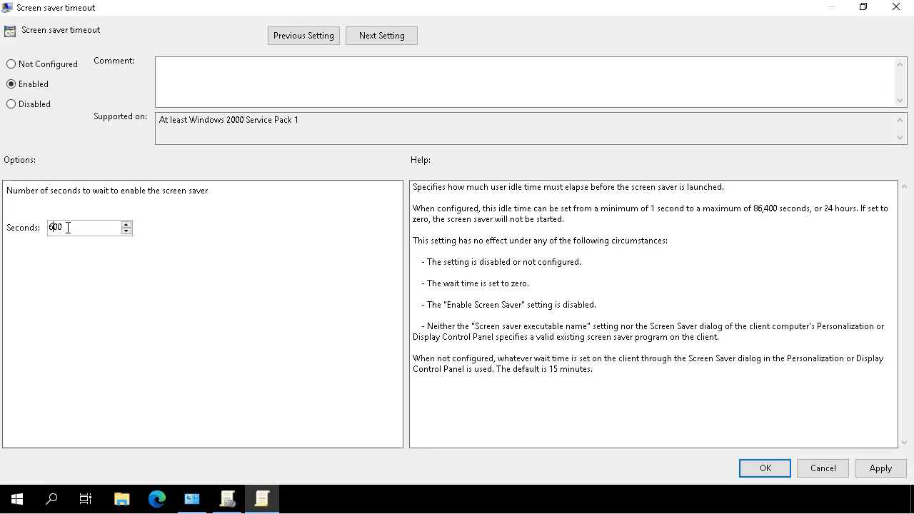
{"action": "left_click", "coordinate": [863, 471]}
{"action": "left_click", "coordinate": [760, 472]}
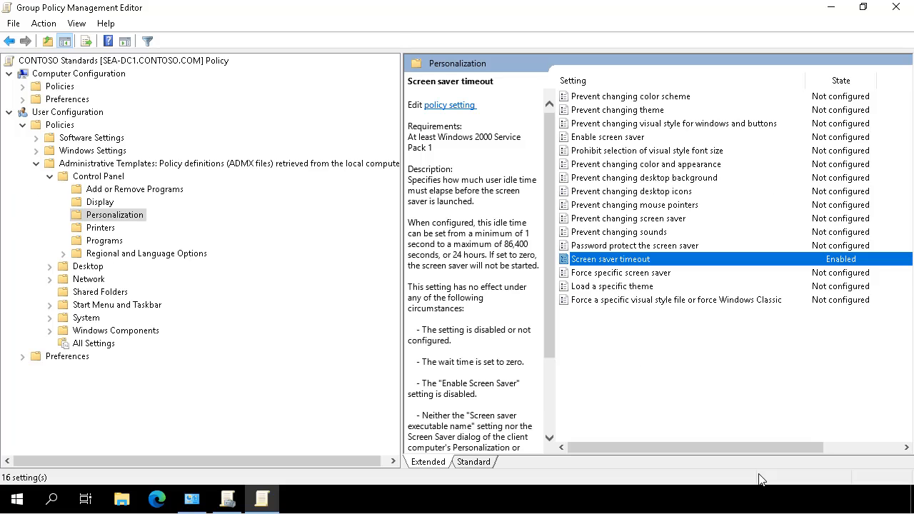
Enable the Password protect the screen saver policy.
{"action": "double_click", "coordinate": [622, 245]}
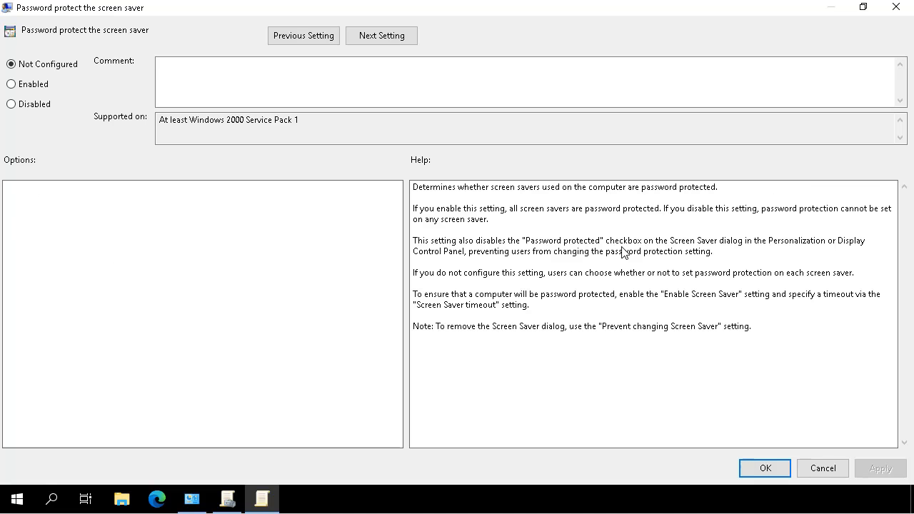
{"action": "left_click", "coordinate": [33, 86]}
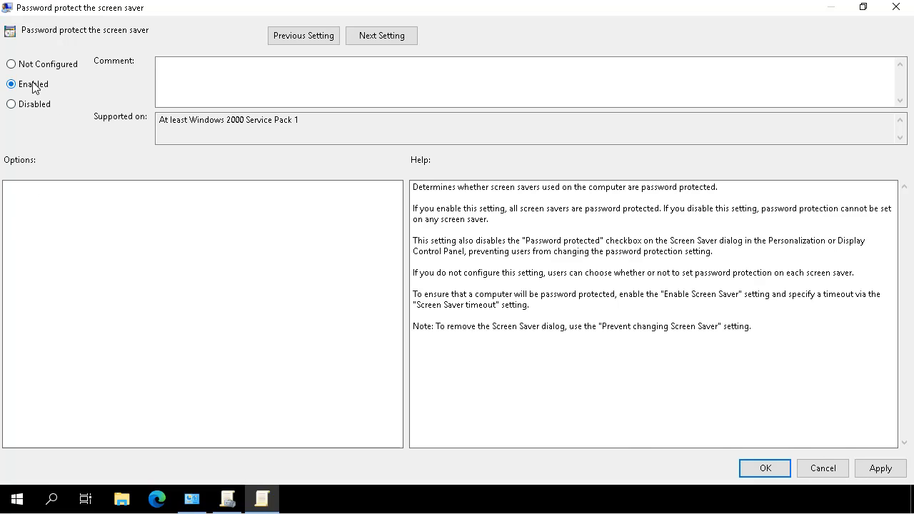
{"action": "left_click", "coordinate": [776, 475]}
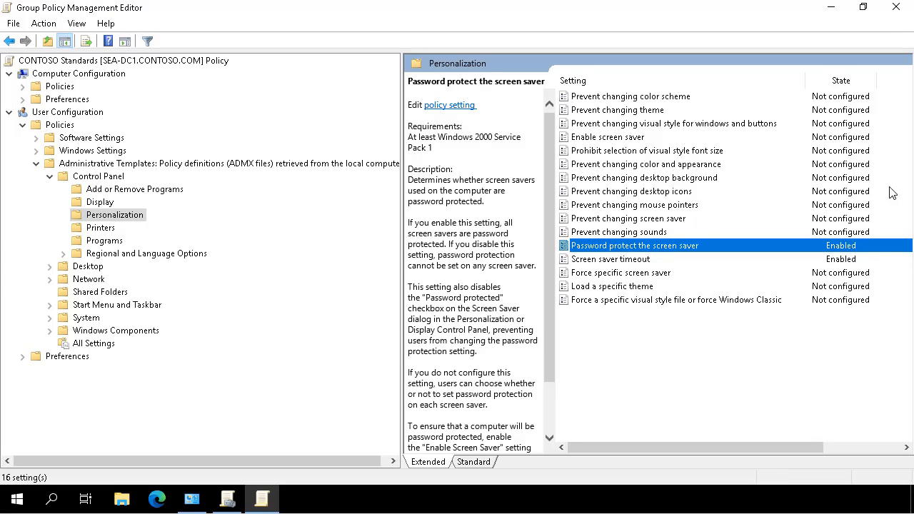
Close the editor and link the existing CONTOSO Standards GPO to the Contoso.com domain.
{"action": "left_click", "coordinate": [896, 16]}
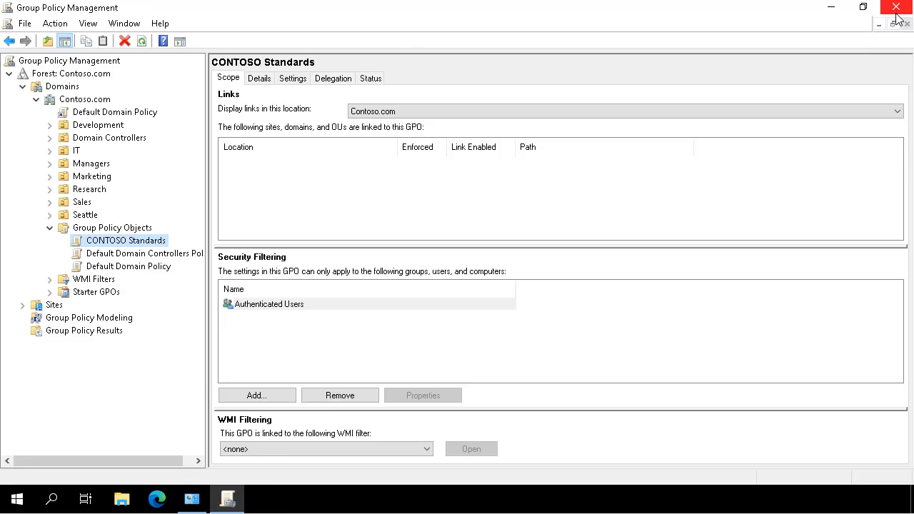
{"action": "left_click", "coordinate": [96, 103]}
{"action": "right_click", "coordinate": [96, 103]}
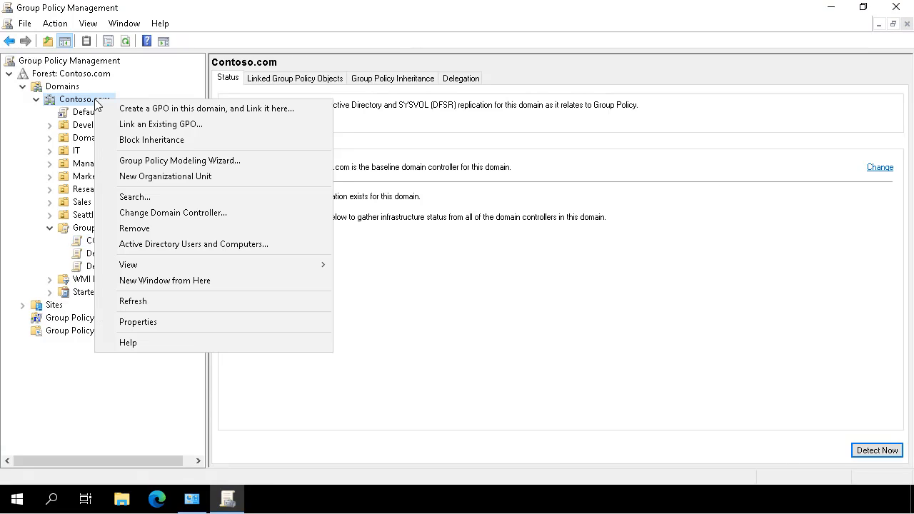
{"action": "left_click", "coordinate": [137, 129]}
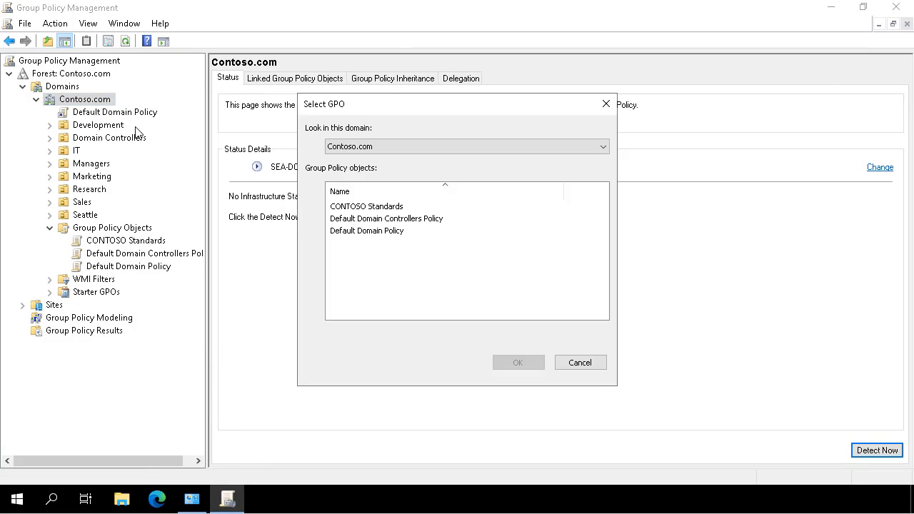
{"action": "left_click", "coordinate": [374, 207]}
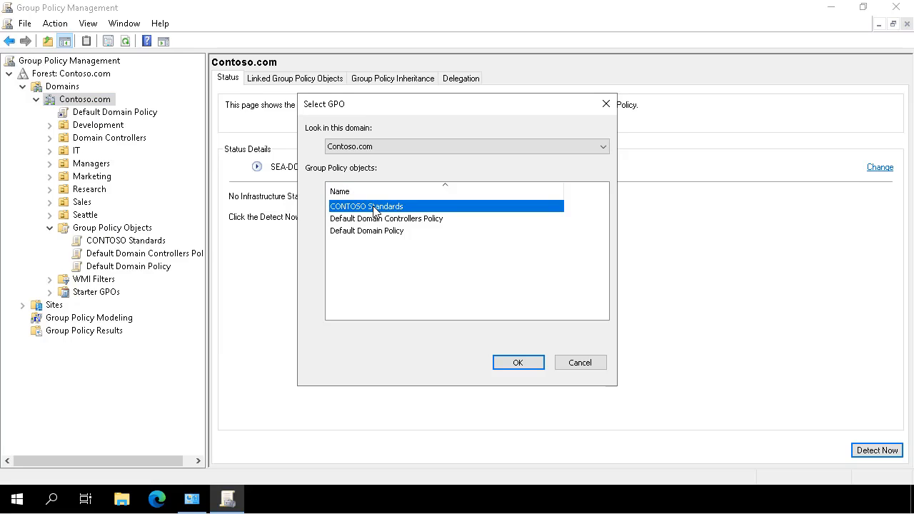
{"action": "left_click", "coordinate": [515, 363]}
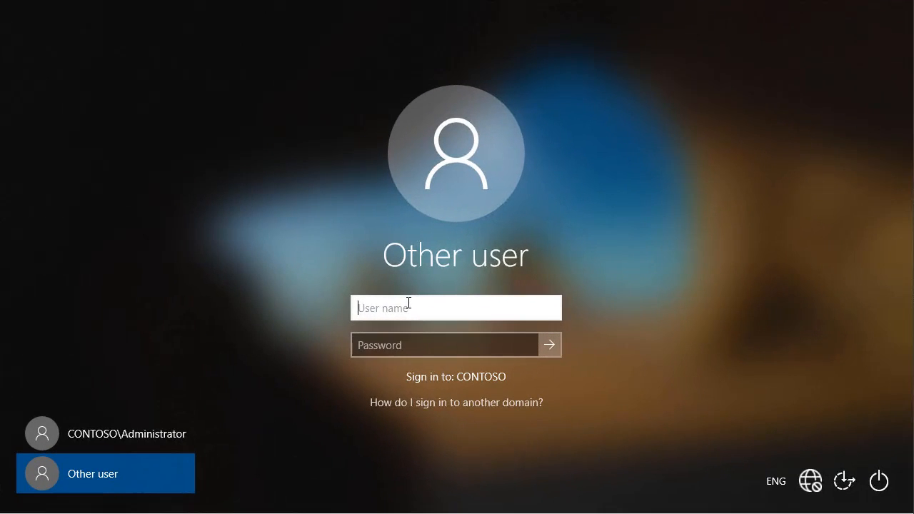
Sign in to SEA-CL1 with the domain user's name and password, then search for 'control panel'.
{"action": "type", "text": "ty"}
{"action": "key", "text": "Tab"}
{"action": "type", "text": "Pa55w.rd"}
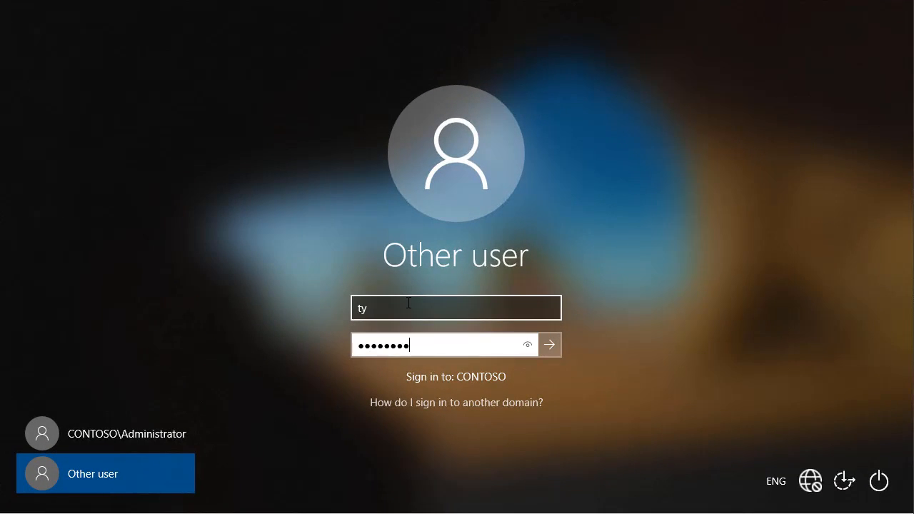
{"action": "left_click", "coordinate": [550, 344]}
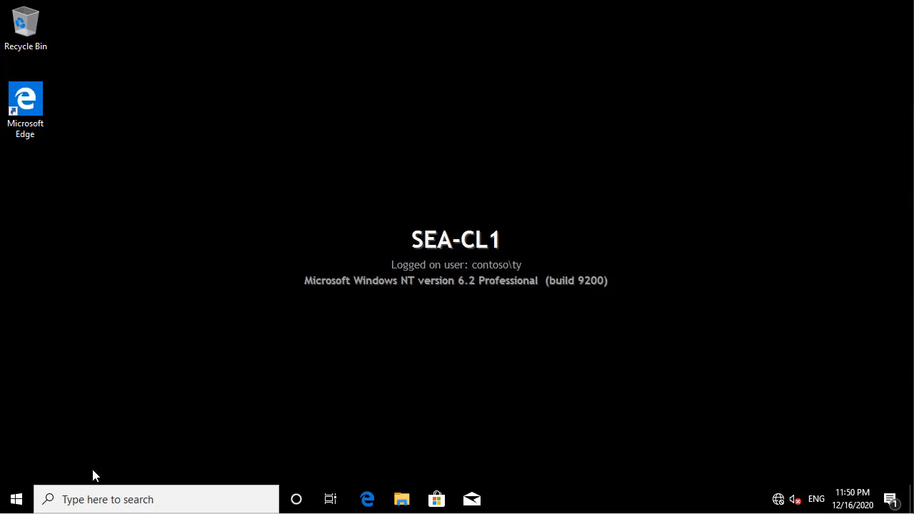
{"action": "left_click", "coordinate": [116, 500]}
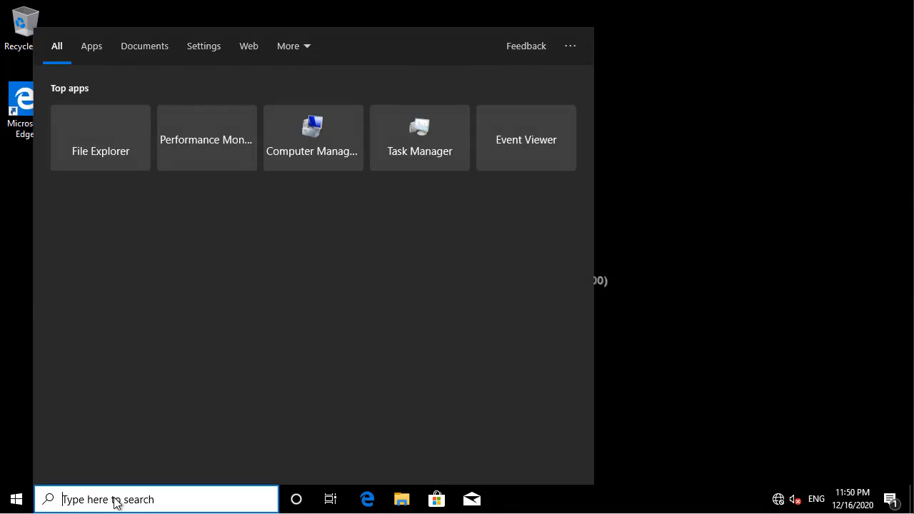
{"action": "type", "text": "contro"}
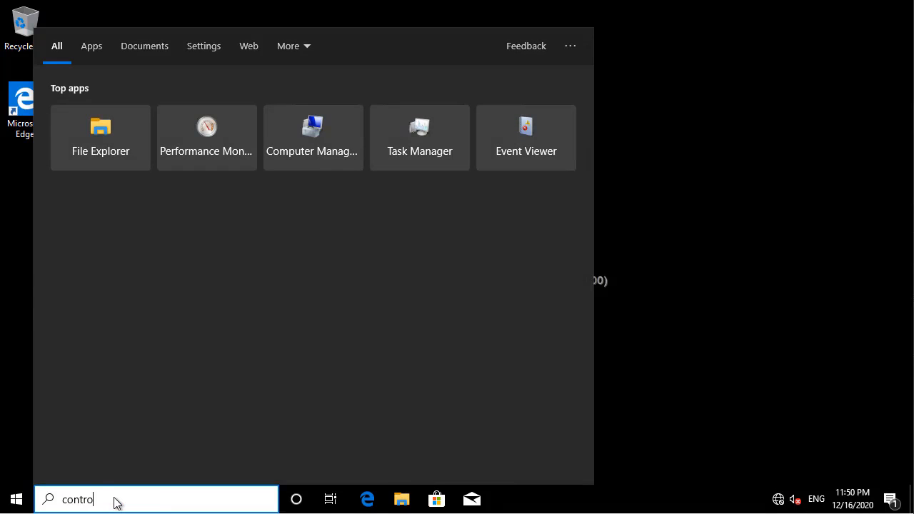
{"action": "type", "text": "l panel"}
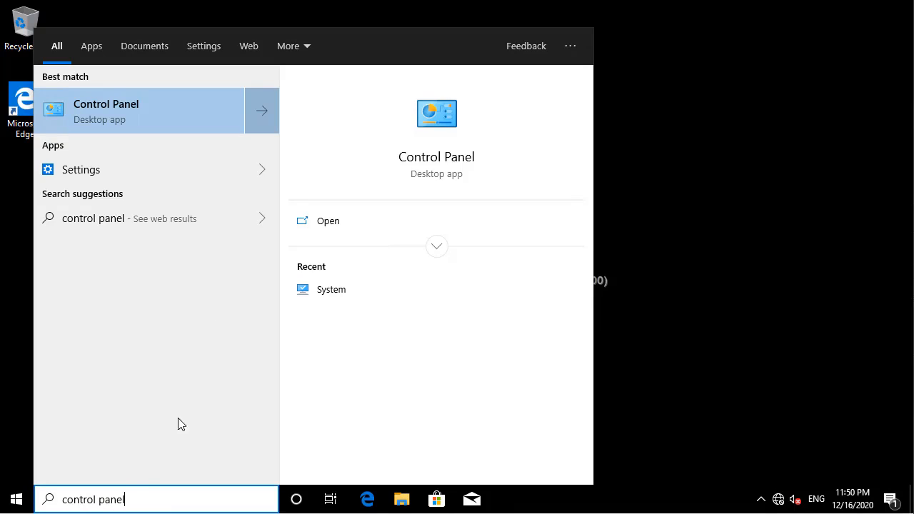
Search Control Panel for 'screen', check the greyed-out Screen Saver Settings, and cancel.
{"action": "left_click", "coordinate": [83, 107]}
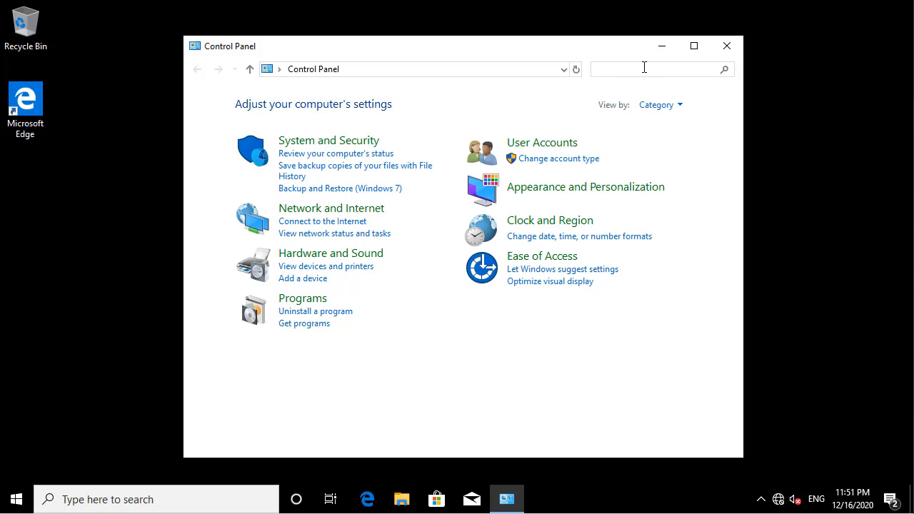
{"action": "type", "text": "scr"}
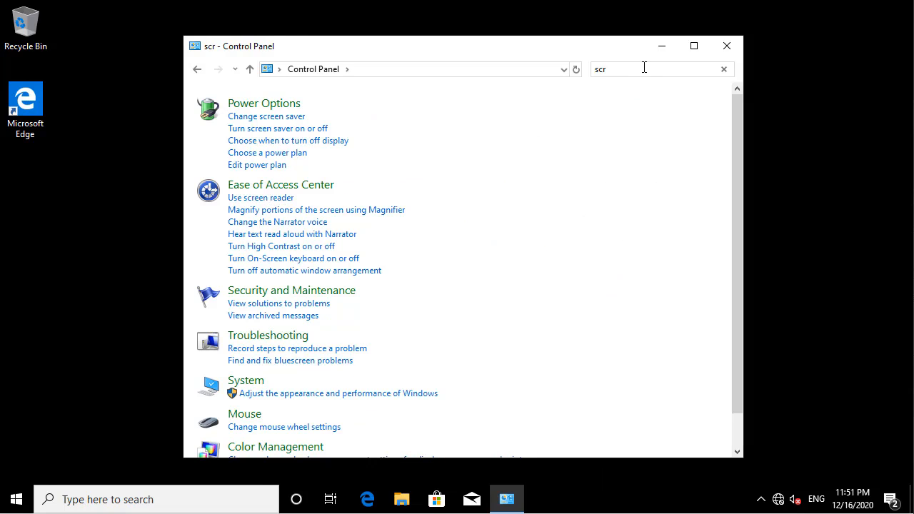
{"action": "type", "text": "een"}
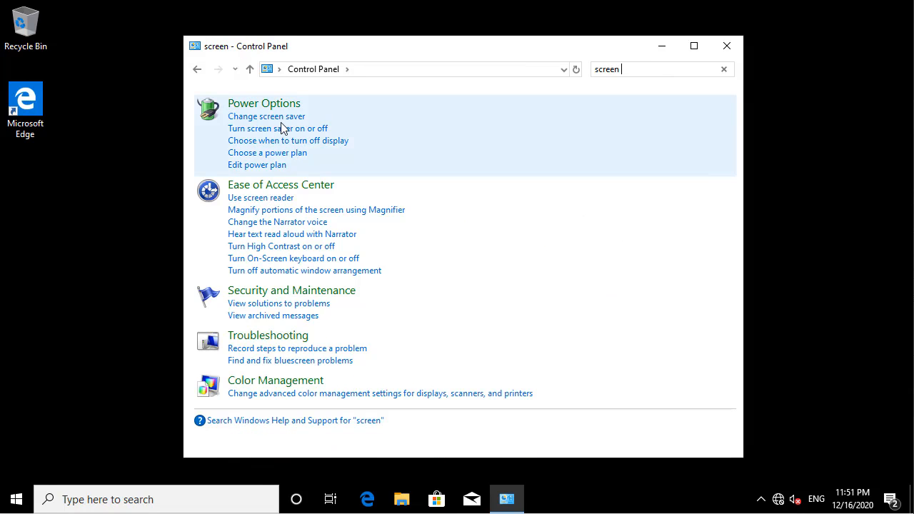
{"action": "left_click", "coordinate": [281, 118]}
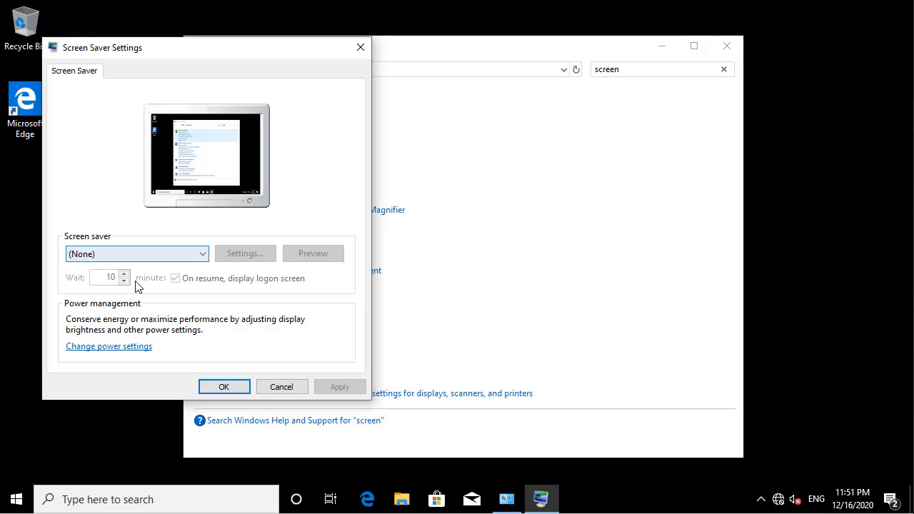
{"action": "left_click", "coordinate": [279, 390]}
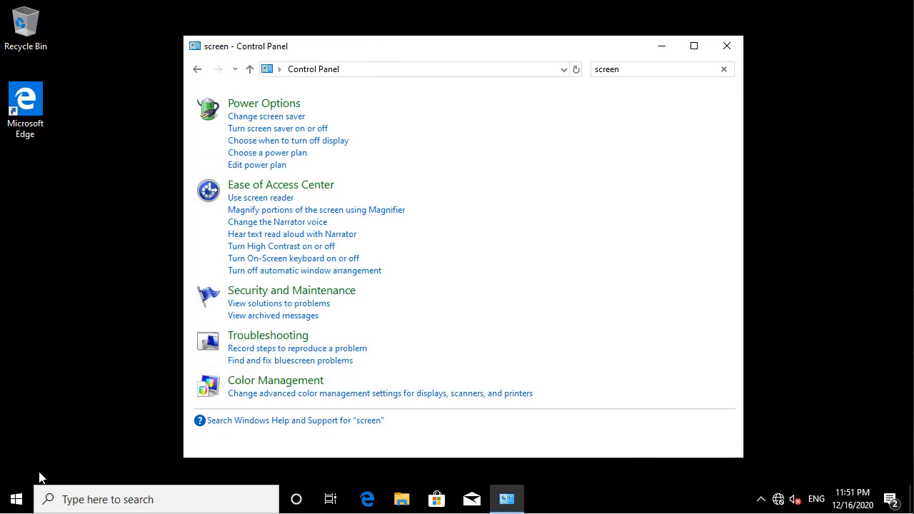
Try launching regedit from Run and dismiss the registry-editing-disabled error.
{"action": "right_click", "coordinate": [17, 500]}
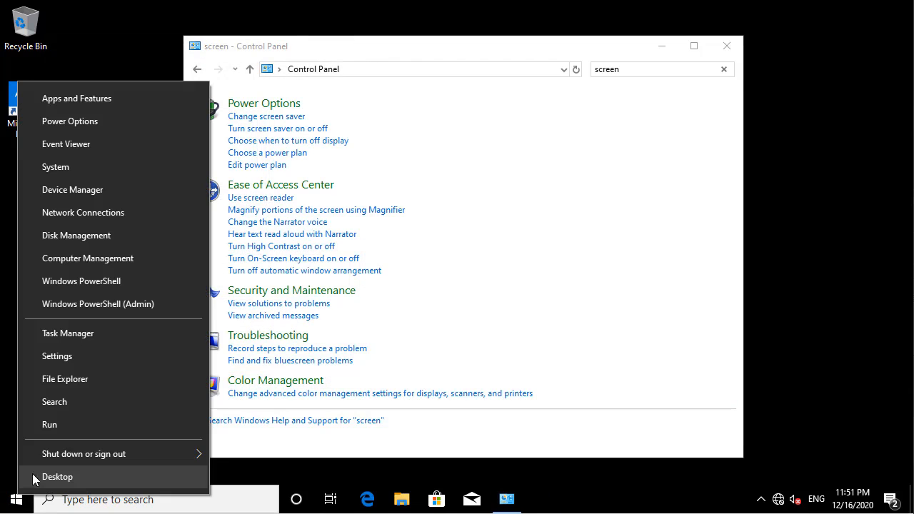
{"action": "left_click", "coordinate": [61, 427]}
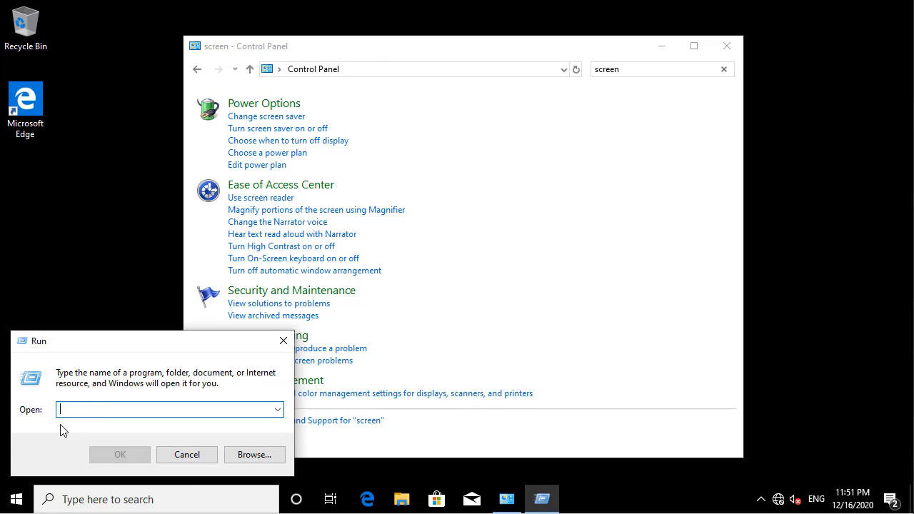
{"action": "type", "text": "regedit"}
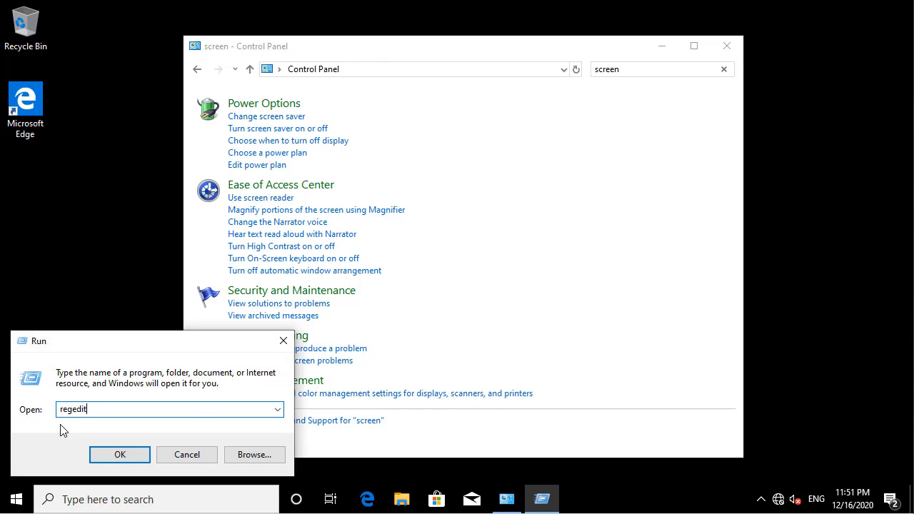
{"action": "key", "text": "Return"}
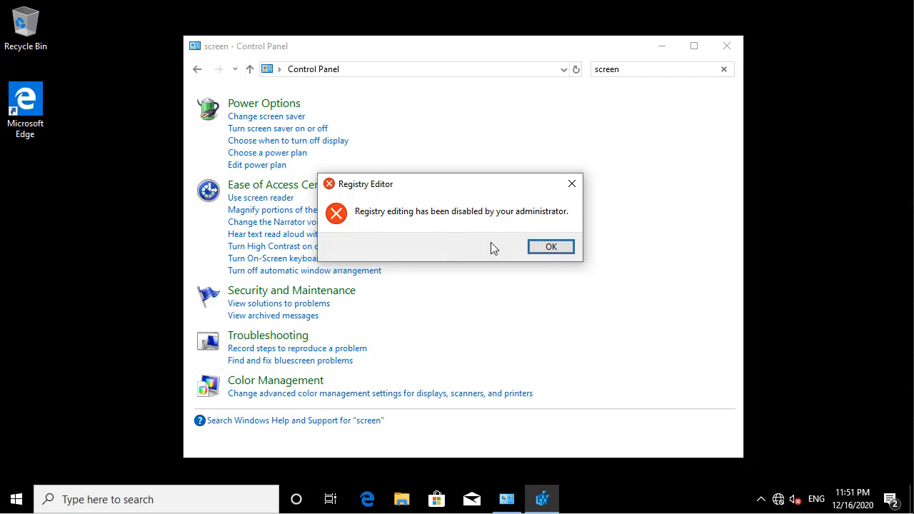
{"action": "left_click", "coordinate": [551, 247]}
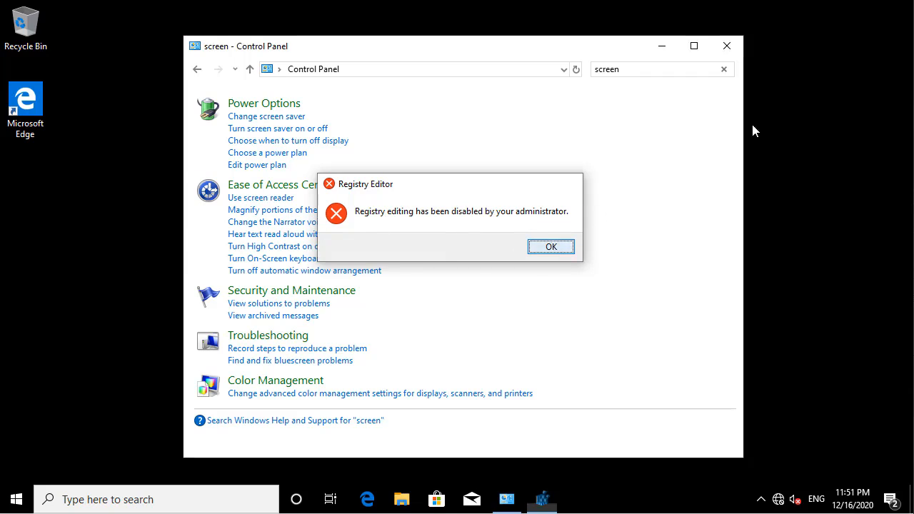
Close Control Panel and sign out of the Windows 10 client.
{"action": "left_click", "coordinate": [721, 47]}
{"action": "left_click", "coordinate": [15, 498]}
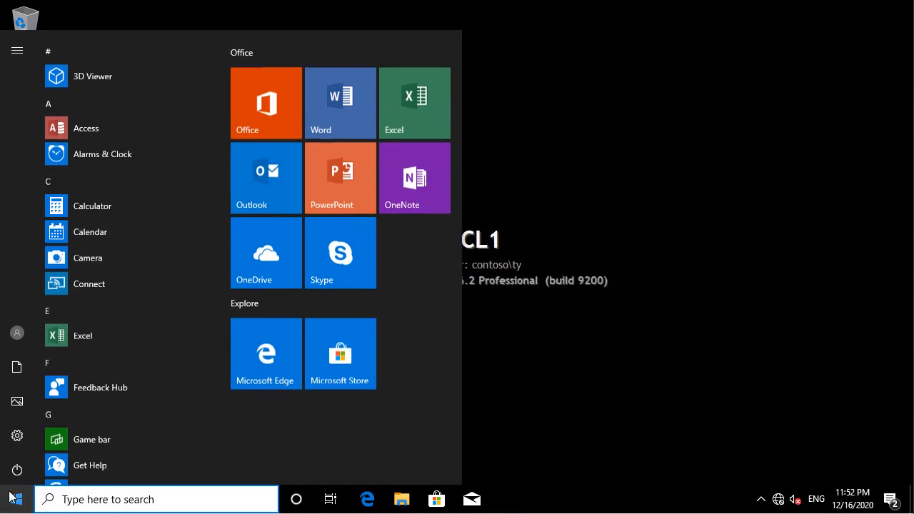
{"action": "left_click", "coordinate": [14, 339]}
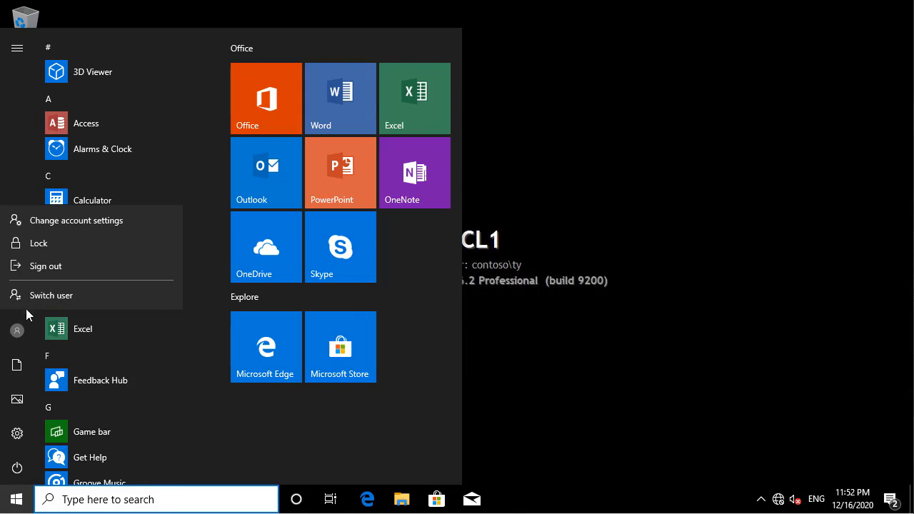
{"action": "left_click", "coordinate": [32, 266]}
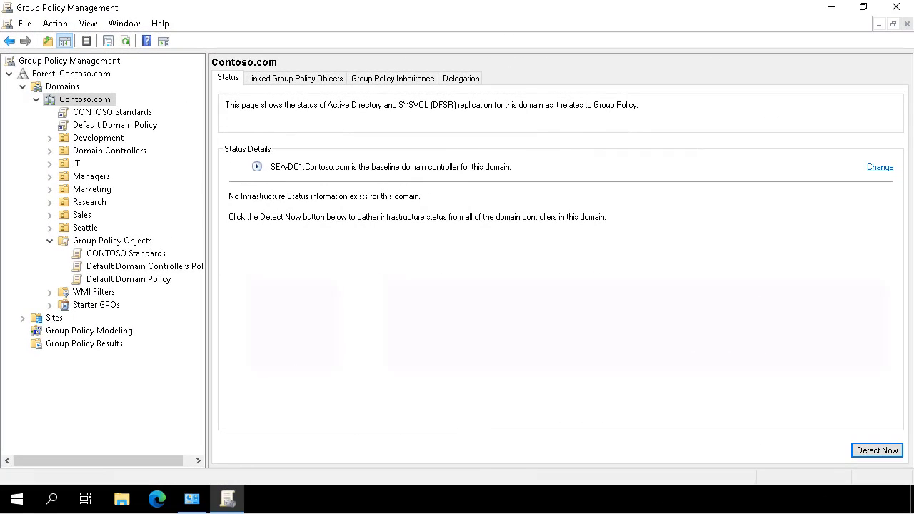
Create a GPO named 'Seattle Application Override' linked to the Seattle OU and expand the OU.
{"action": "left_click", "coordinate": [84, 229]}
{"action": "right_click", "coordinate": [84, 229]}
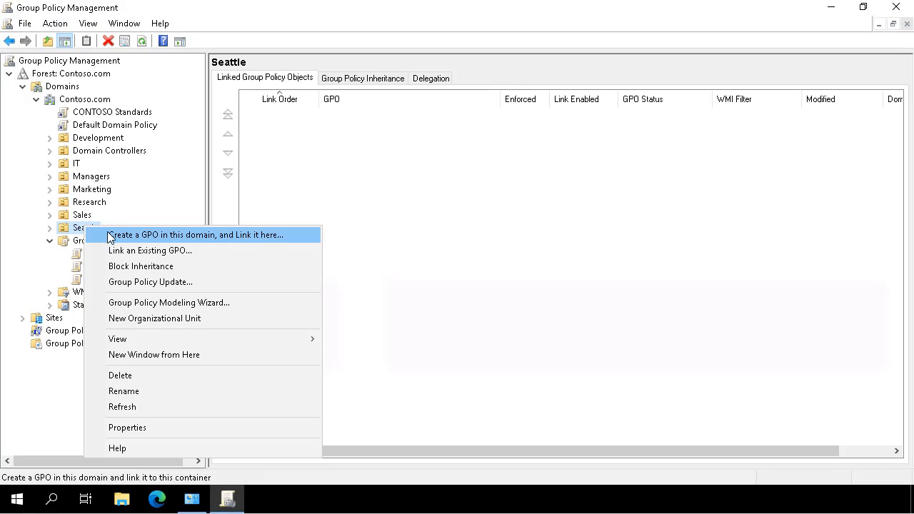
{"action": "left_click", "coordinate": [111, 236]}
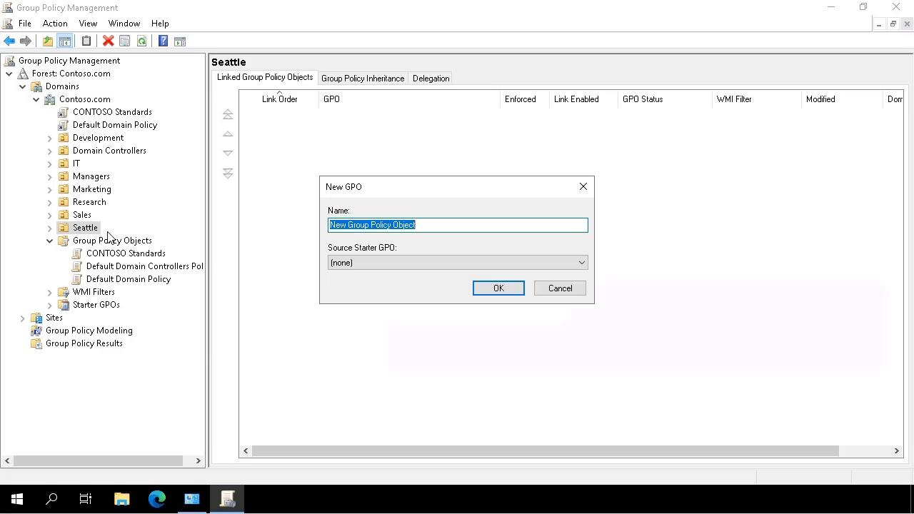
{"action": "type", "text": "Seattle Application Override"}
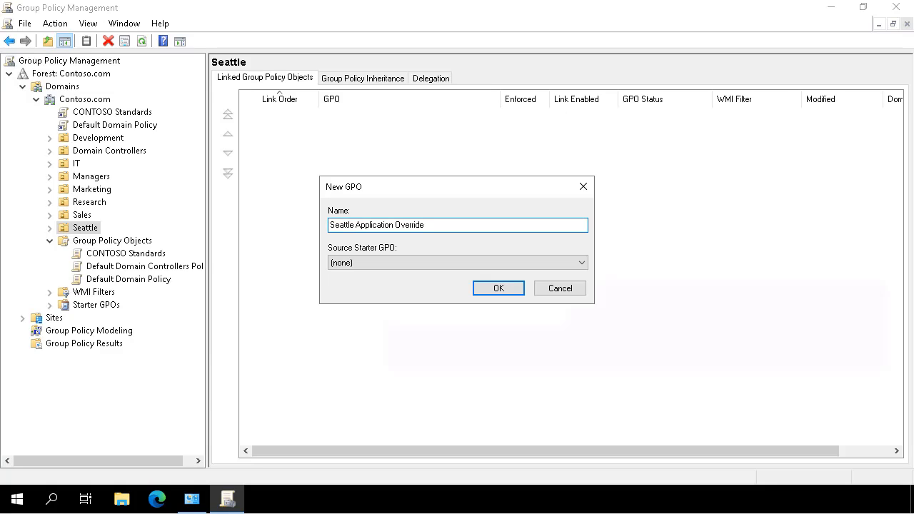
{"action": "left_click", "coordinate": [498, 289]}
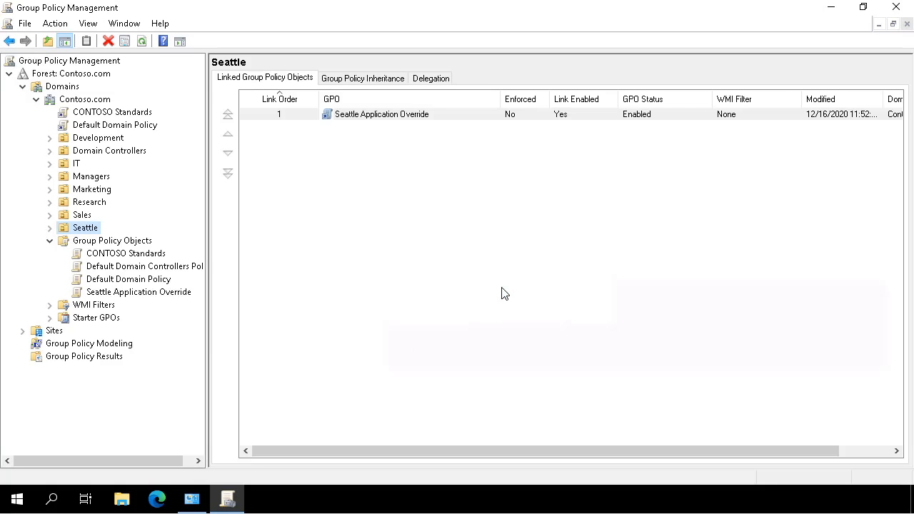
{"action": "left_click", "coordinate": [50, 227]}
Open the Seattle Application Override GPO in Group Policy Management Editor.
{"action": "left_click", "coordinate": [173, 240]}
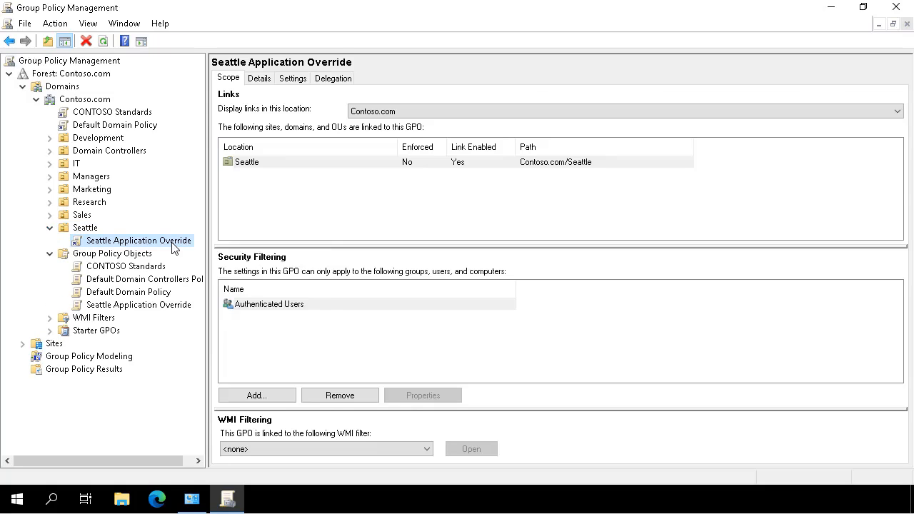
{"action": "right_click", "coordinate": [173, 243]}
{"action": "left_click", "coordinate": [200, 253]}
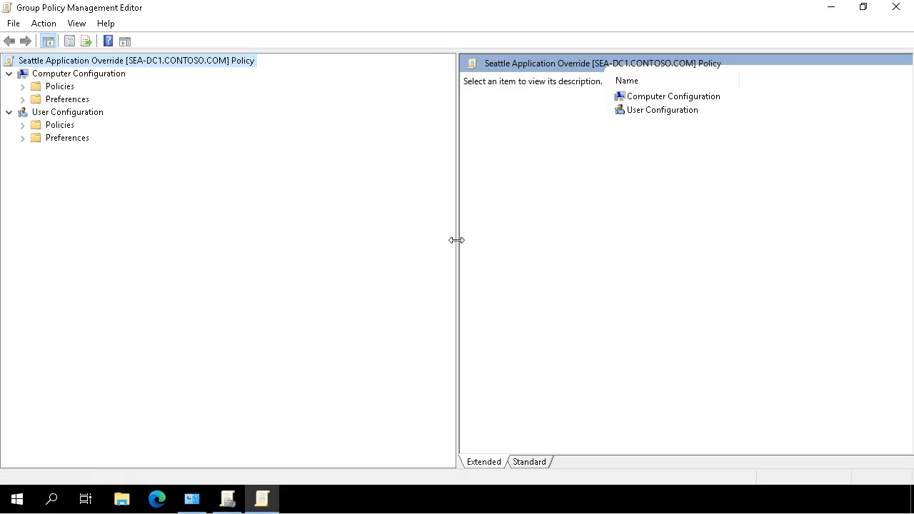
Set Screen saver timeout under User Configuration Control Panel > Personalization to Disabled.
{"action": "left_click", "coordinate": [23, 127]}
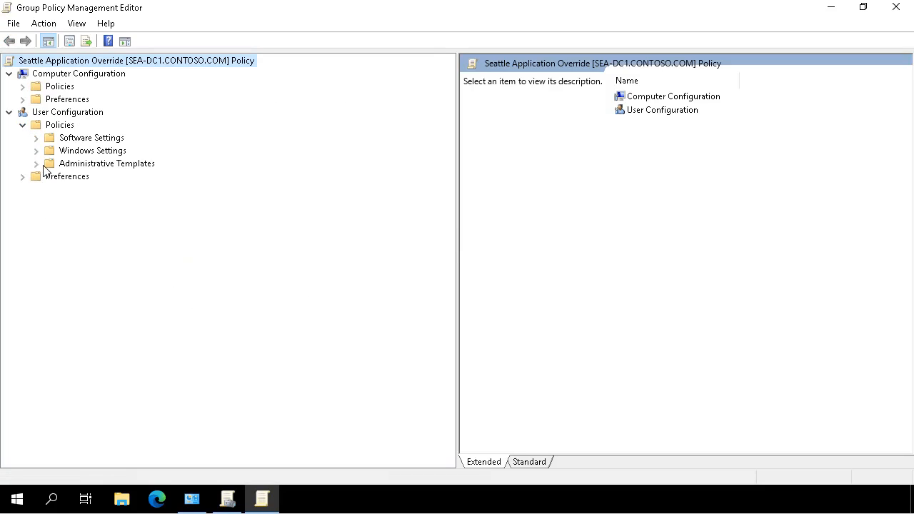
{"action": "left_click", "coordinate": [37, 163]}
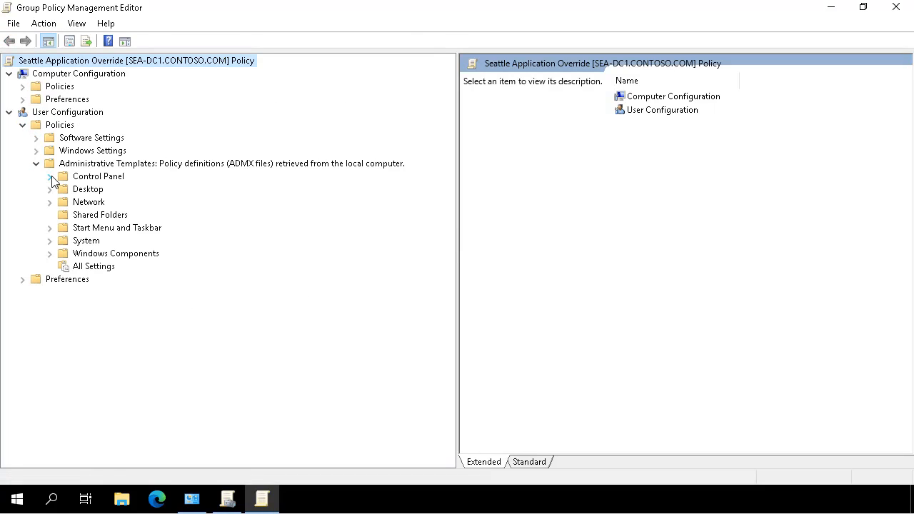
{"action": "left_click", "coordinate": [50, 176]}
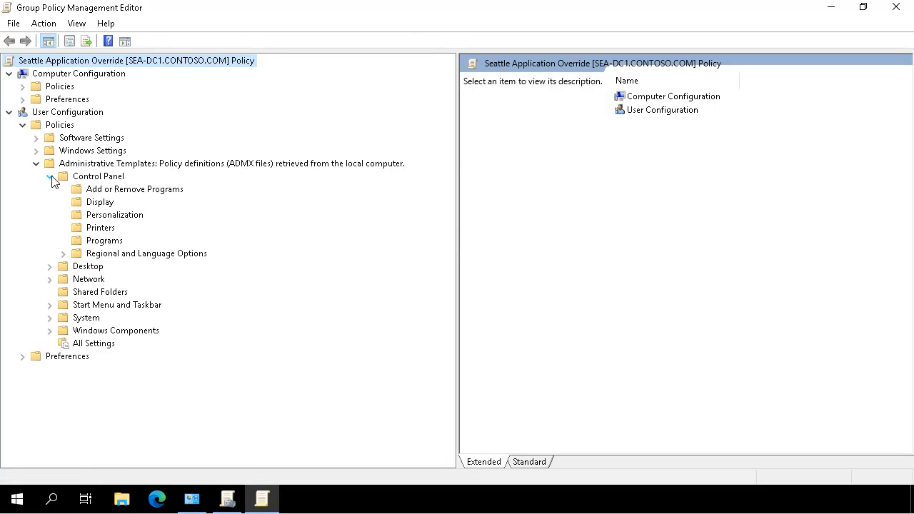
{"action": "left_click", "coordinate": [80, 221]}
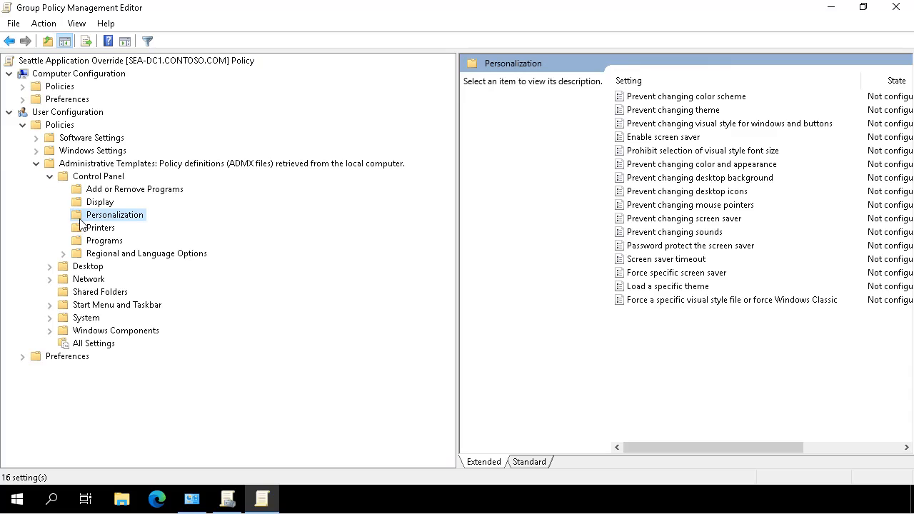
{"action": "double_click", "coordinate": [641, 260]}
{"action": "left_click", "coordinate": [30, 109]}
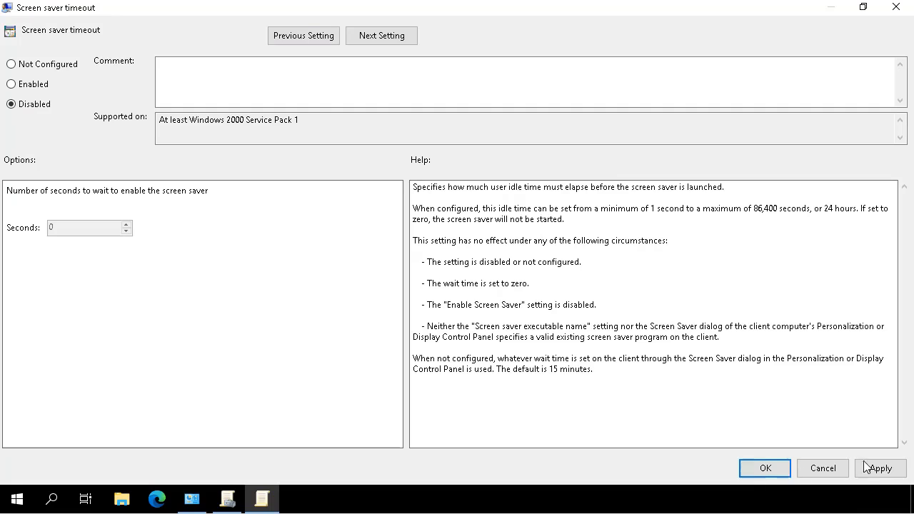
{"action": "left_click", "coordinate": [757, 469]}
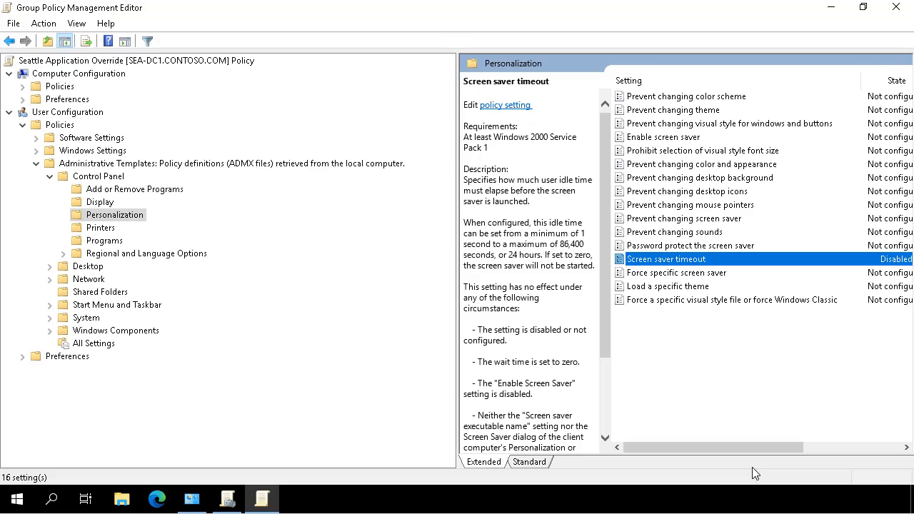
Close the policy editor, review the Seattle OU's inherited GPOs, and return to the Seattle Application Override link's scope.
{"action": "left_click", "coordinate": [895, 9]}
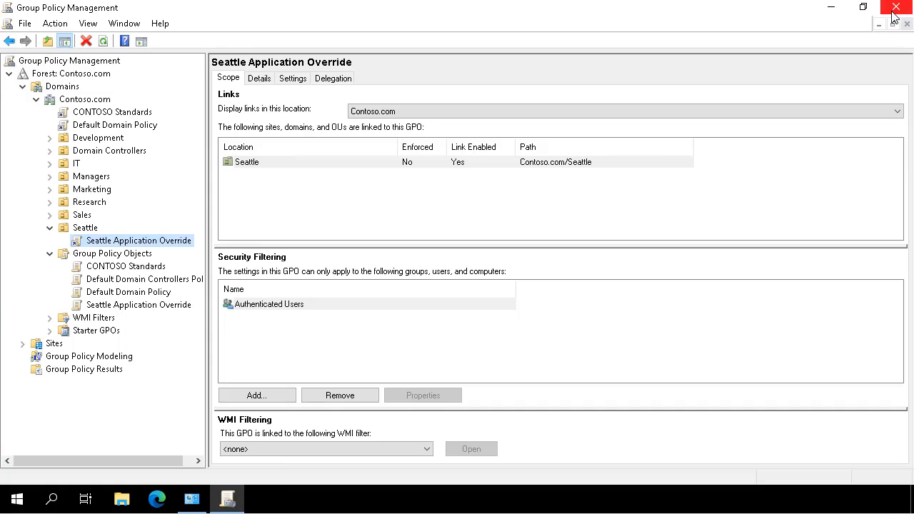
{"action": "left_click", "coordinate": [95, 228]}
{"action": "left_click", "coordinate": [350, 80]}
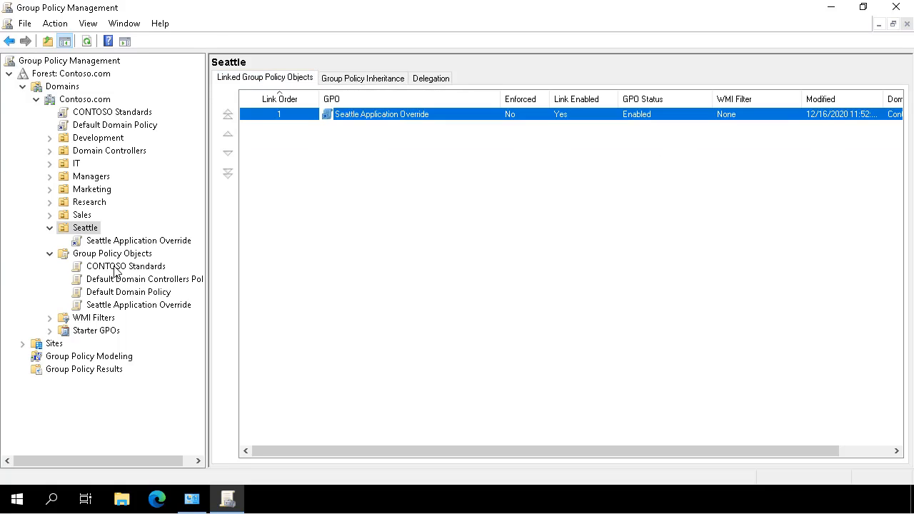
{"action": "left_click", "coordinate": [102, 243]}
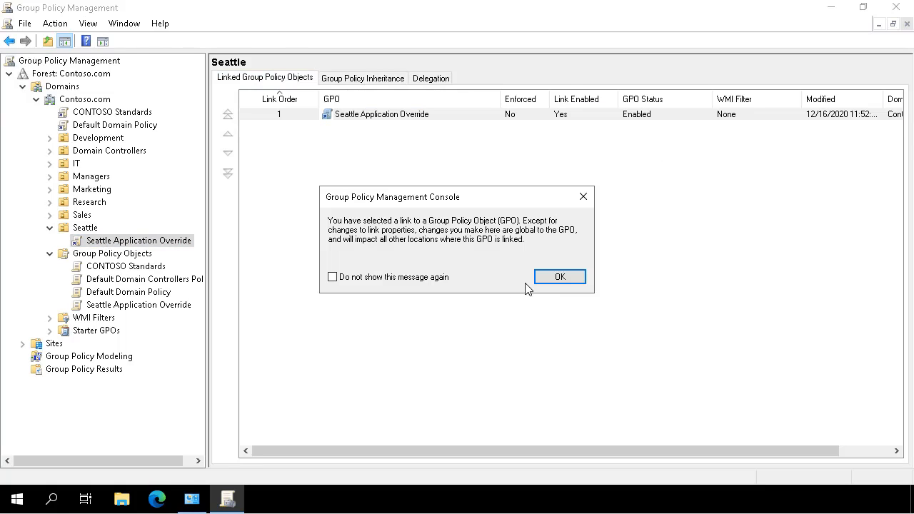
{"action": "left_click", "coordinate": [553, 278]}
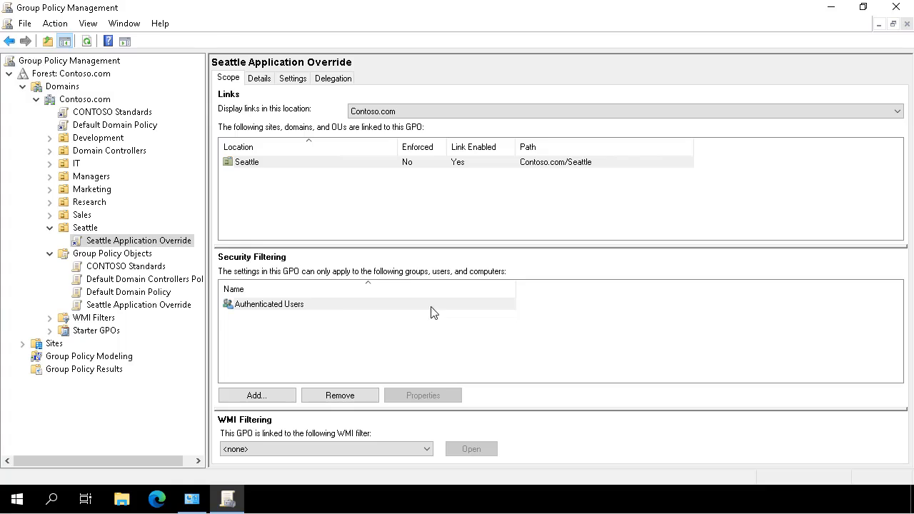
Remove Authenticated Users from Seattle Application Override's security filtering, accepting the confirmation and read-permission warning.
{"action": "left_click", "coordinate": [334, 308]}
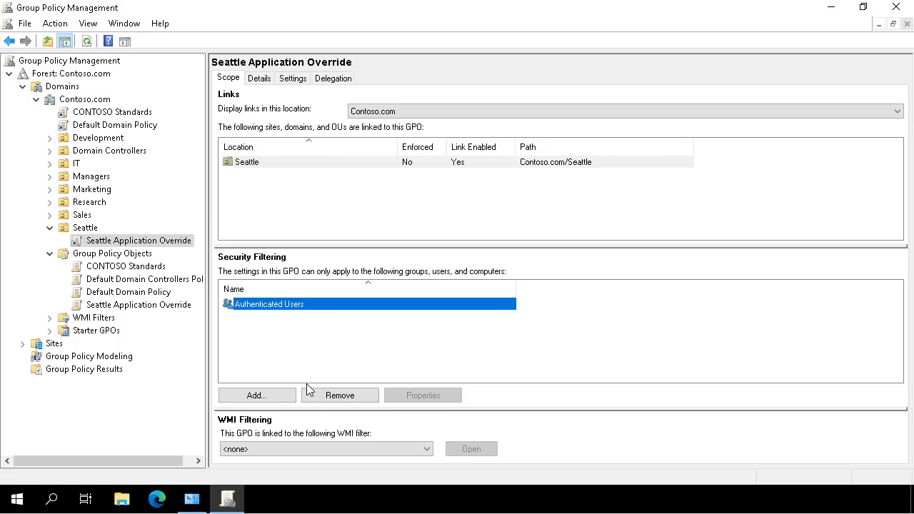
{"action": "left_click", "coordinate": [339, 400]}
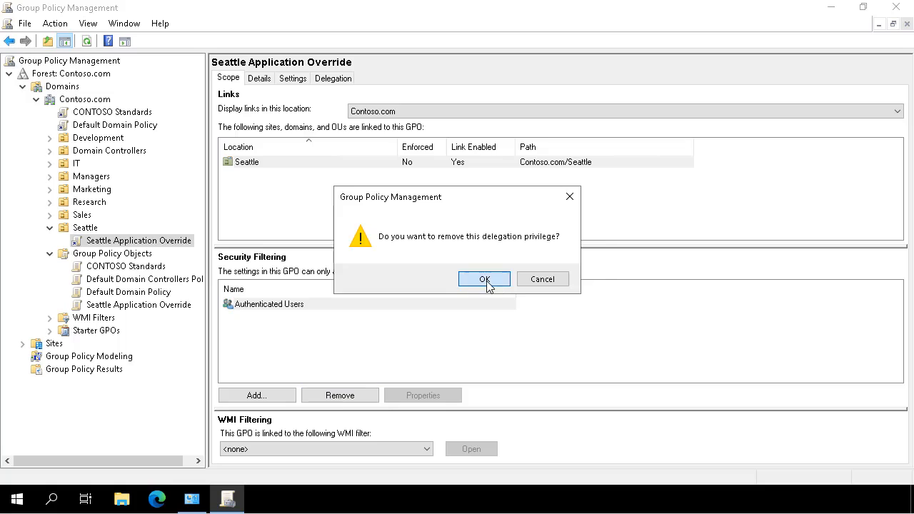
{"action": "left_click", "coordinate": [485, 280]}
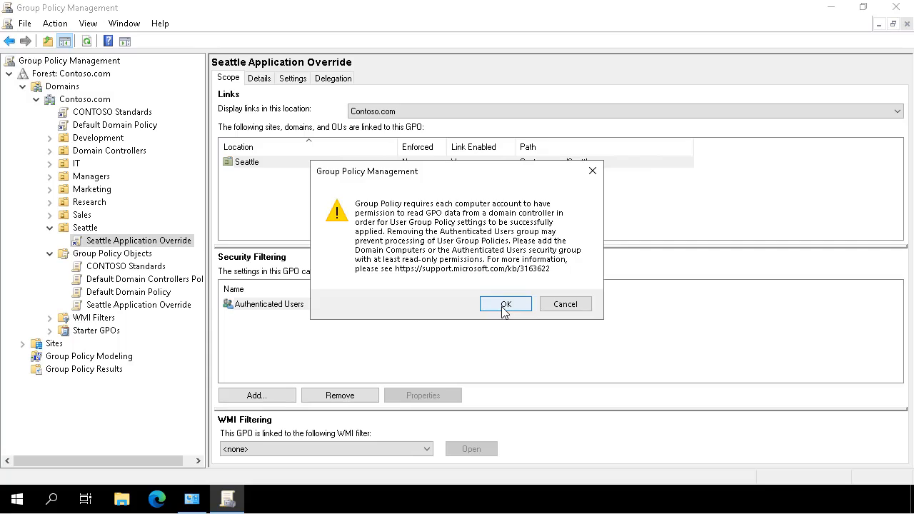
{"action": "left_click", "coordinate": [503, 307]}
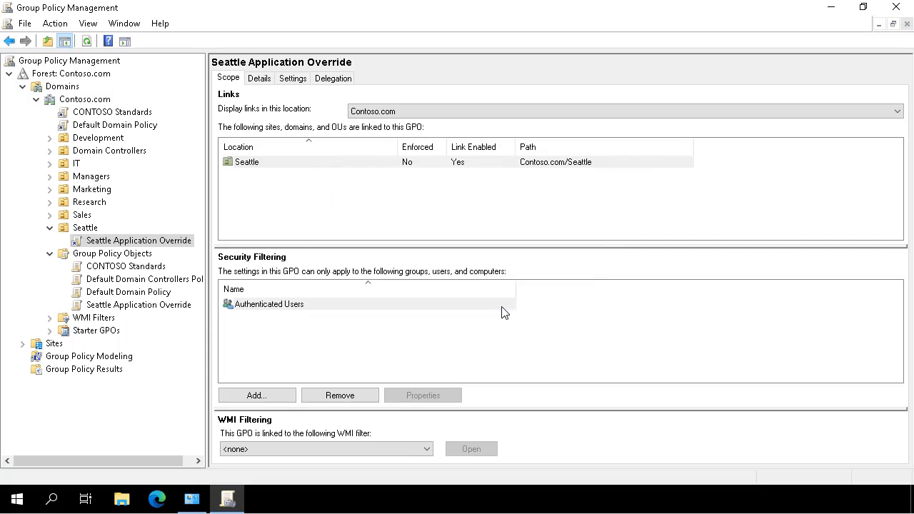
Add the SeattleBranchUsers group to the security filtering.
{"action": "left_click", "coordinate": [259, 396]}
{"action": "type", "text": "Se"}
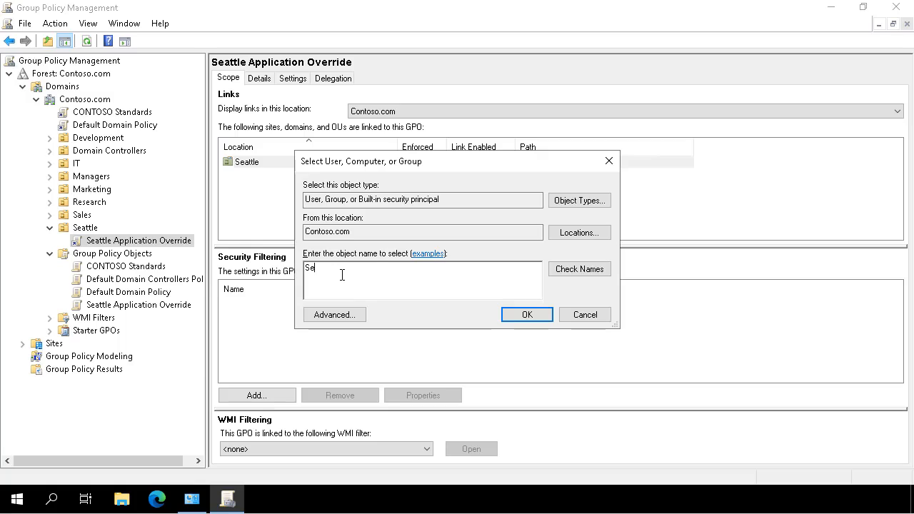
{"action": "type", "text": "attleBranchUsers"}
{"action": "left_click", "coordinate": [570, 275]}
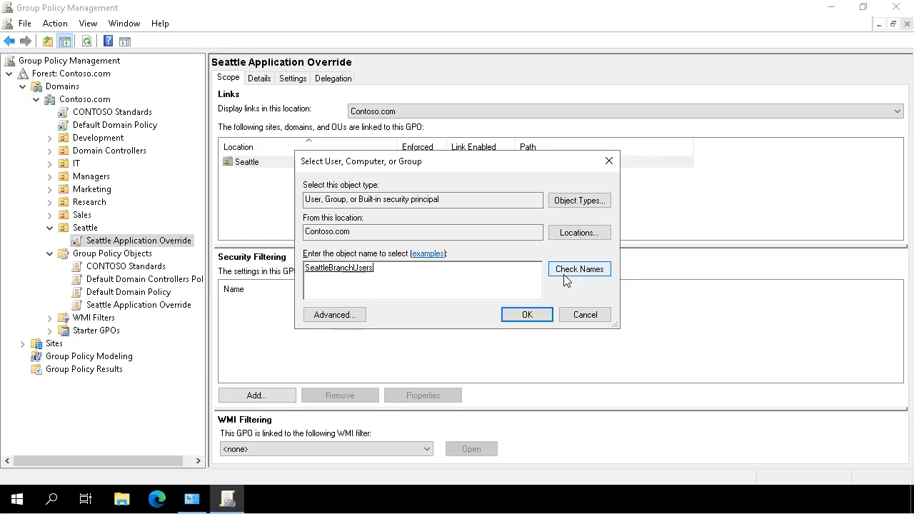
{"action": "left_click", "coordinate": [524, 319]}
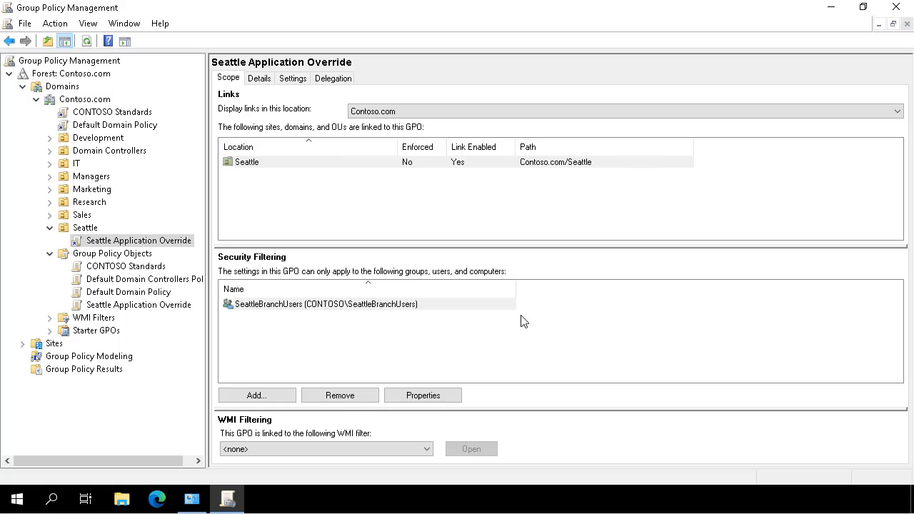
Add the computer SEA-CL1 to the security filtering.
{"action": "left_click", "coordinate": [254, 396]}
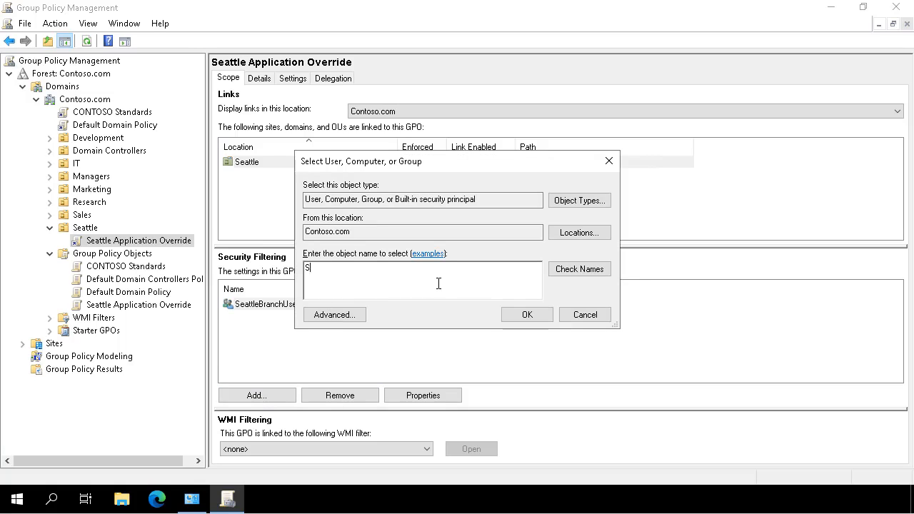
{"action": "type", "text": "SEA-CL1"}
{"action": "left_click", "coordinate": [583, 269]}
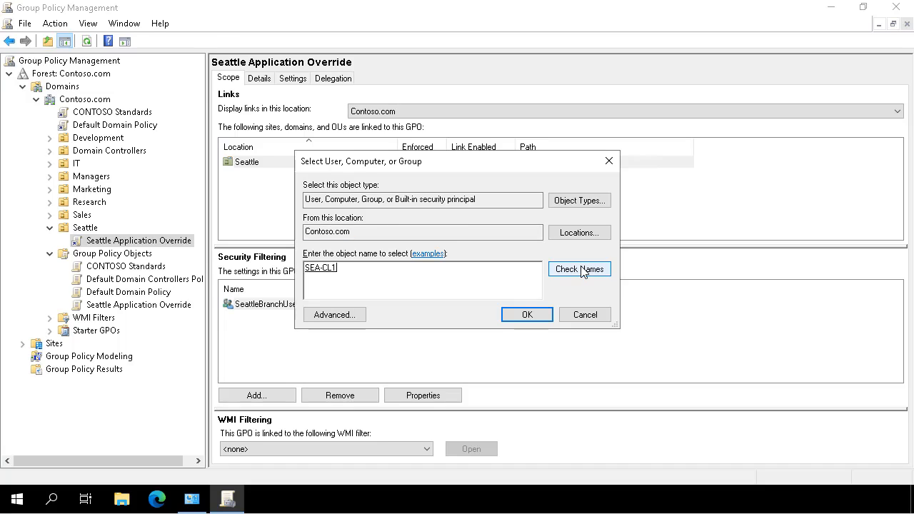
{"action": "left_click", "coordinate": [527, 314]}
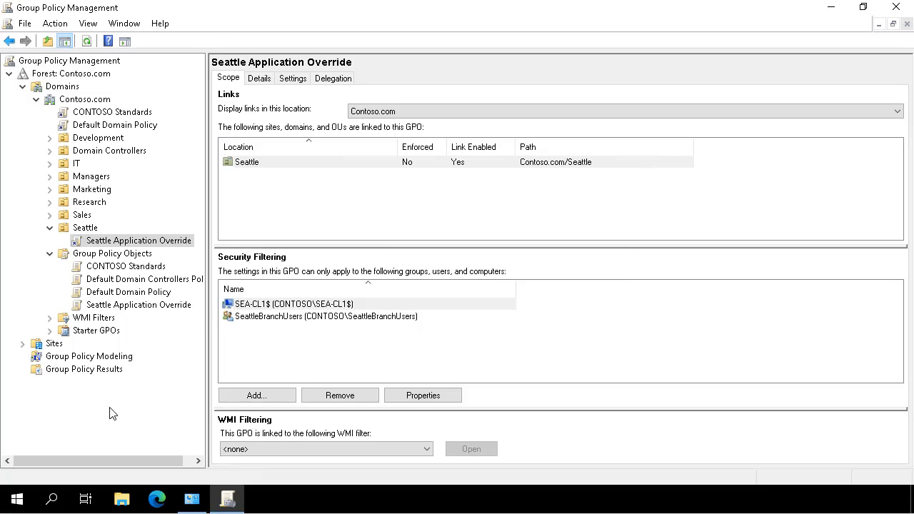
Start the Group Policy Results Wizard and target the computer SEA-CL1.
{"action": "left_click", "coordinate": [85, 373]}
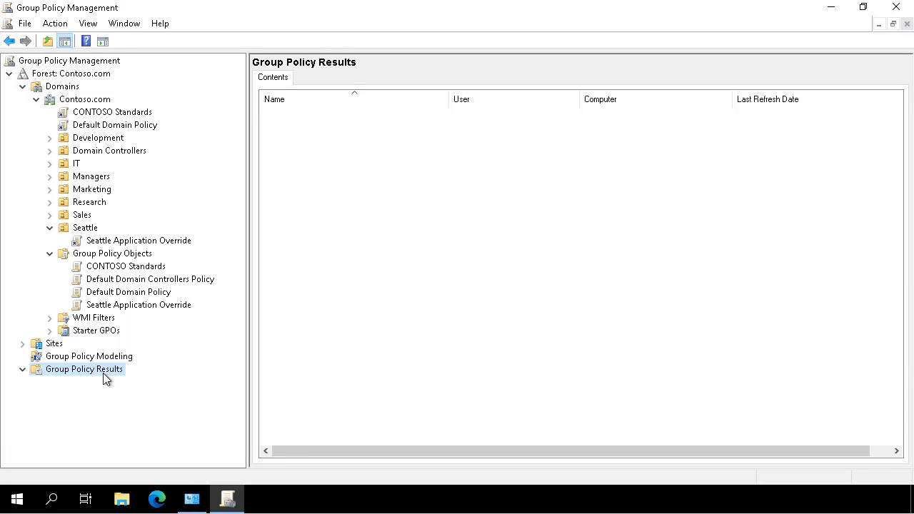
{"action": "right_click", "coordinate": [104, 378]}
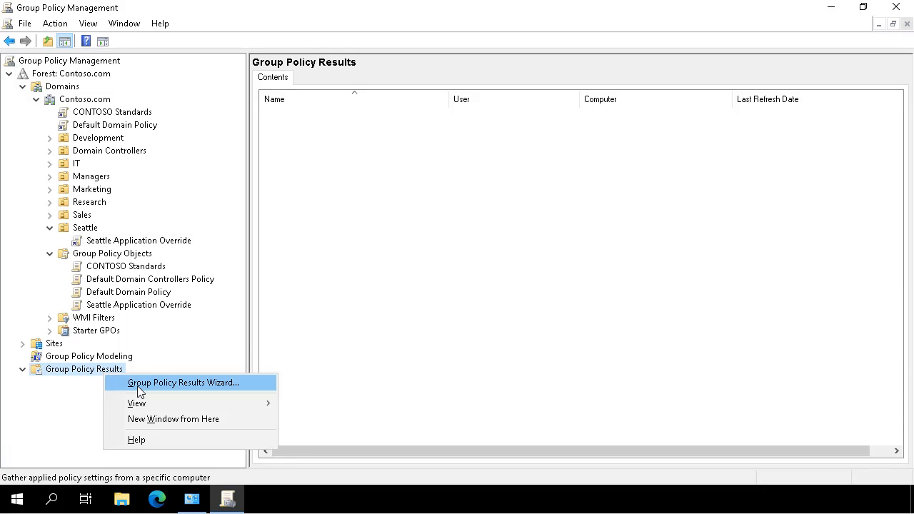
{"action": "left_click", "coordinate": [139, 388]}
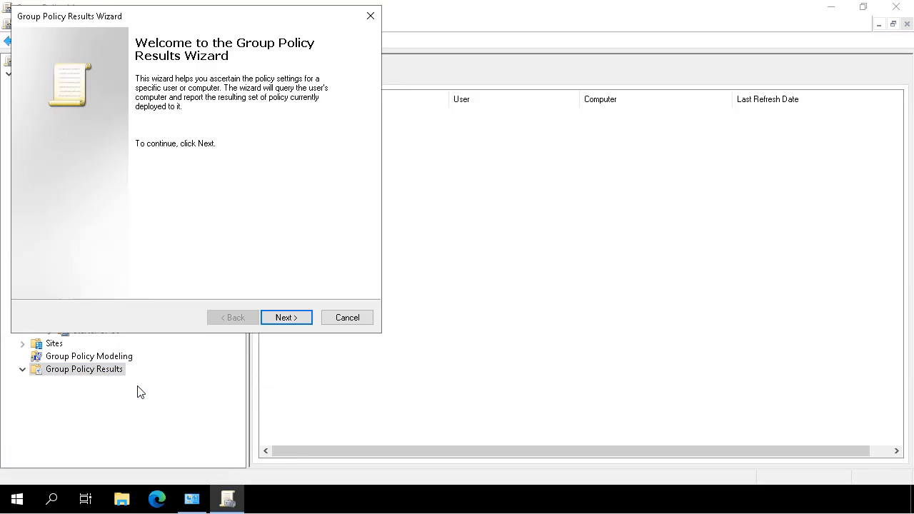
{"action": "left_click", "coordinate": [273, 319]}
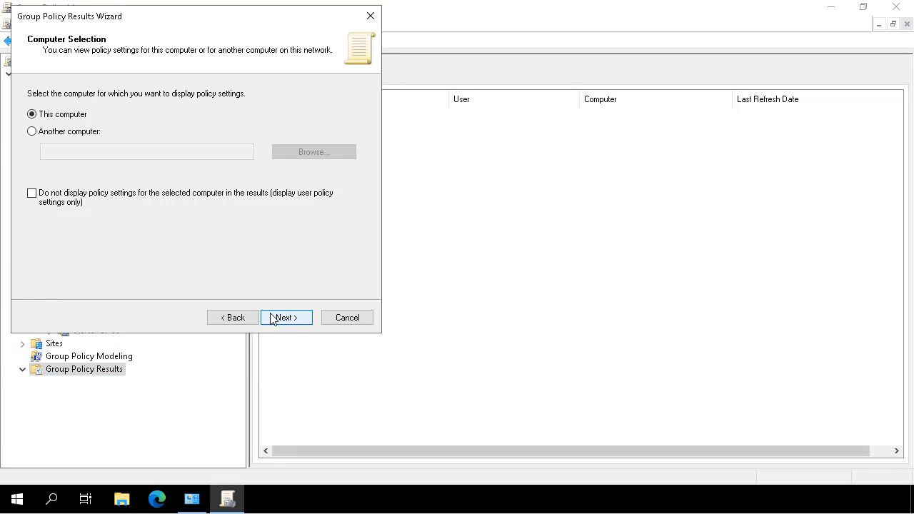
{"action": "left_click", "coordinate": [80, 132]}
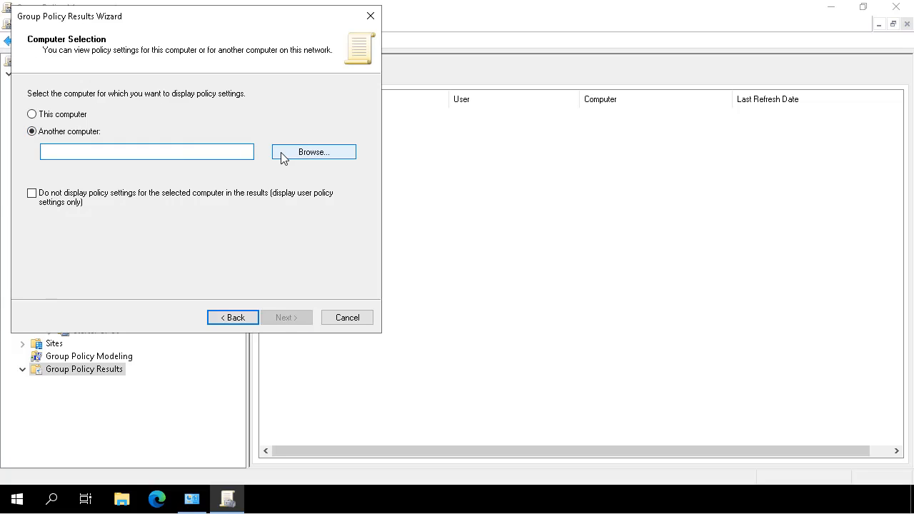
{"action": "left_click", "coordinate": [283, 154]}
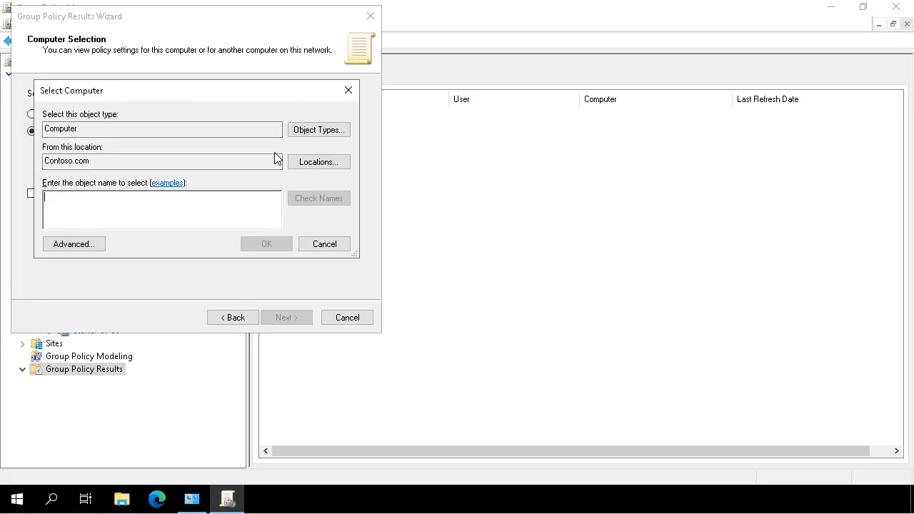
{"action": "type", "text": "SEA-CL1"}
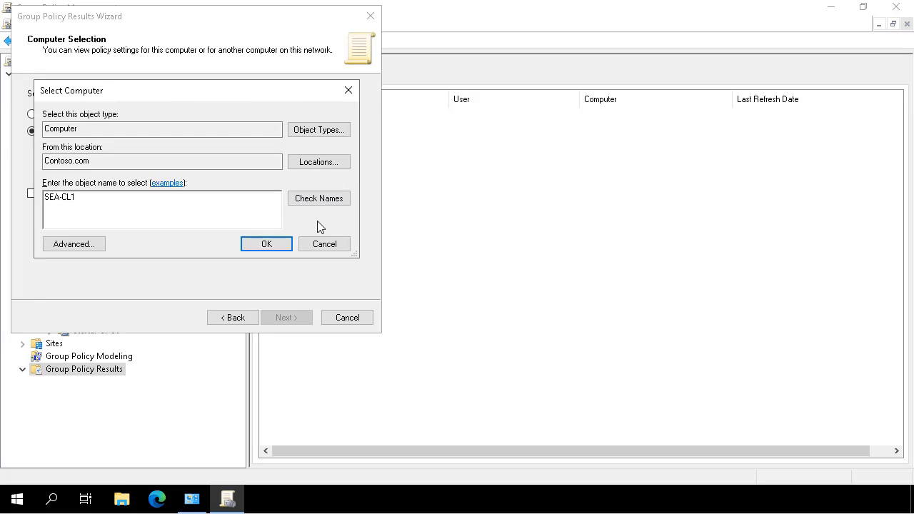
{"action": "left_click", "coordinate": [319, 202]}
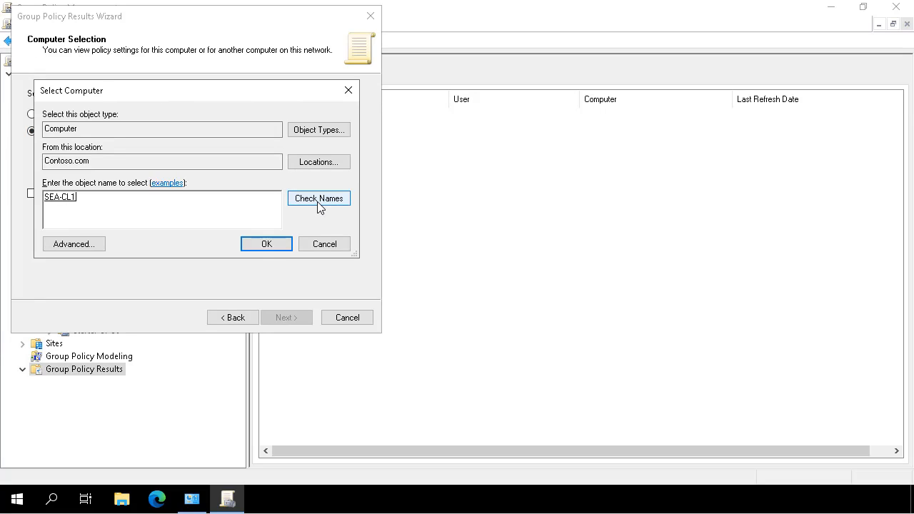
{"action": "left_click", "coordinate": [261, 247]}
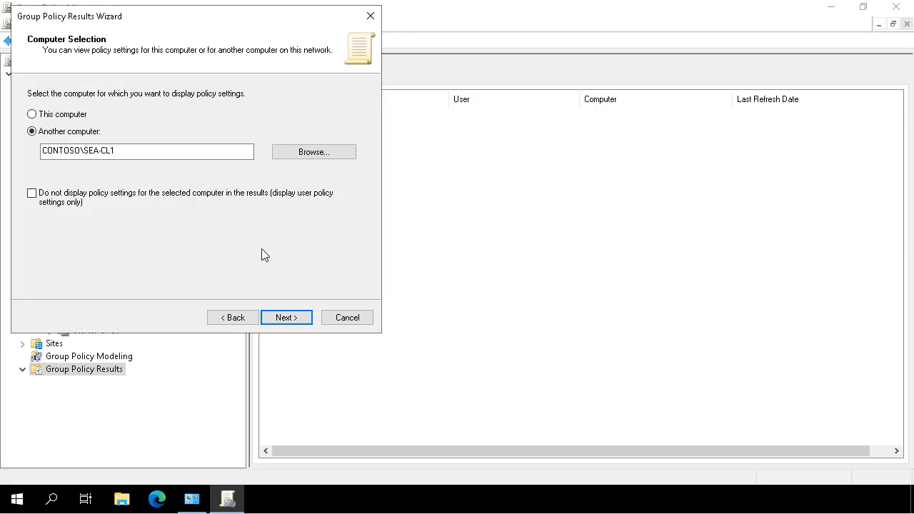
Pick the domain user and finish the wizard to generate the results report.
{"action": "left_click", "coordinate": [272, 323]}
{"action": "left_click", "coordinate": [111, 169]}
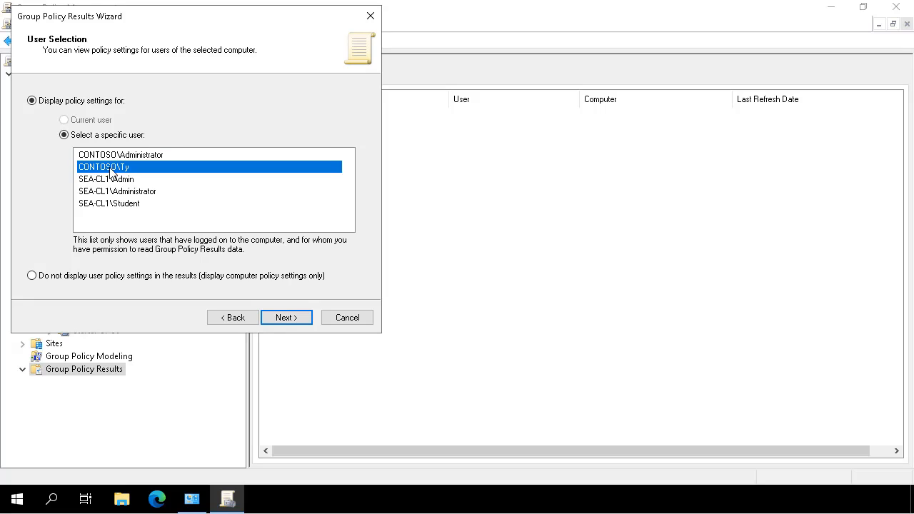
{"action": "left_click", "coordinate": [286, 323]}
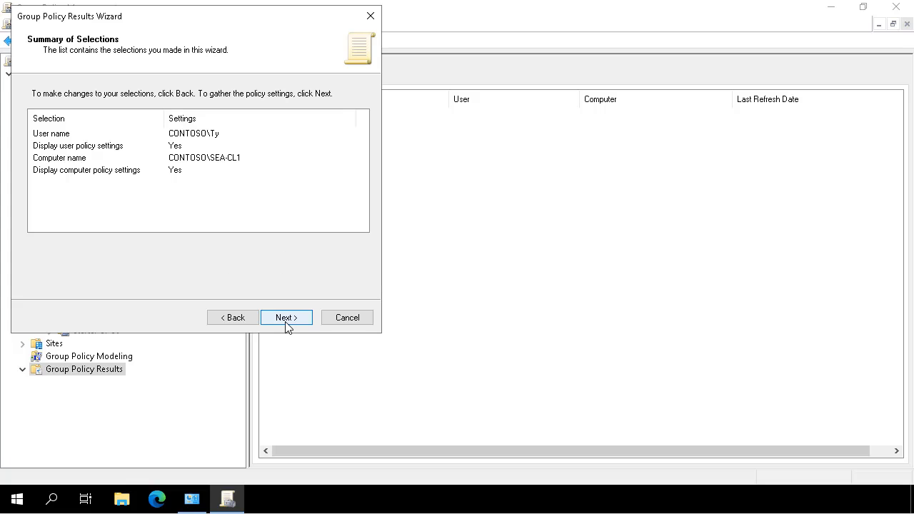
{"action": "left_click", "coordinate": [286, 321]}
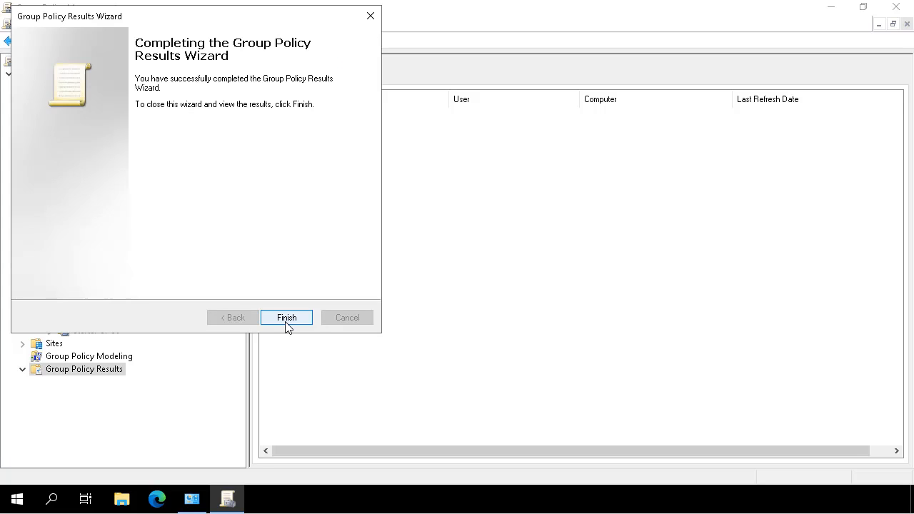
{"action": "left_click", "coordinate": [286, 318]}
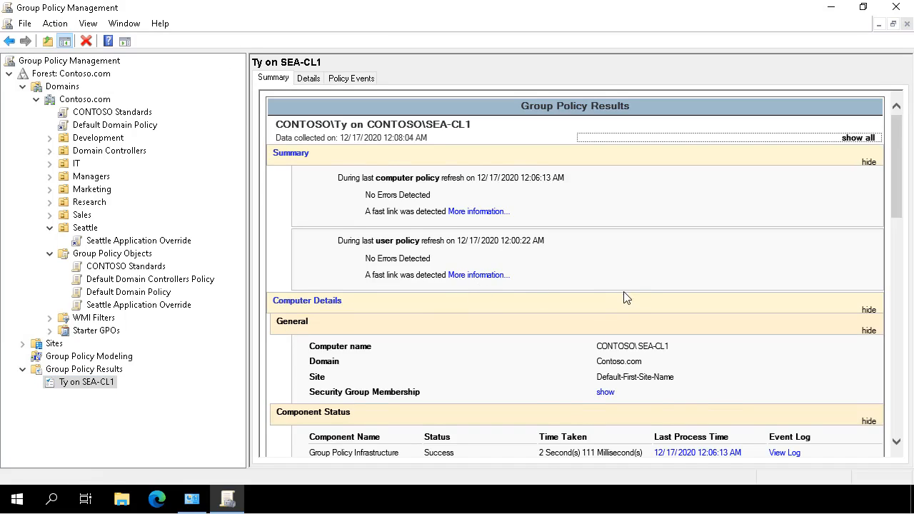
{"action": "scroll", "coordinate": [625, 298], "scroll_direction": "down", "scroll_amount": 9}
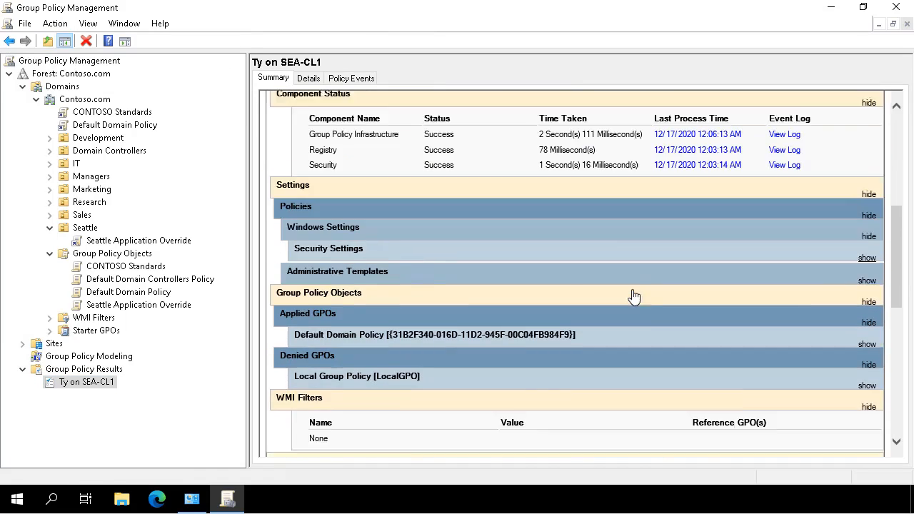
{"action": "scroll", "coordinate": [634, 297], "scroll_direction": "down", "scroll_amount": 10}
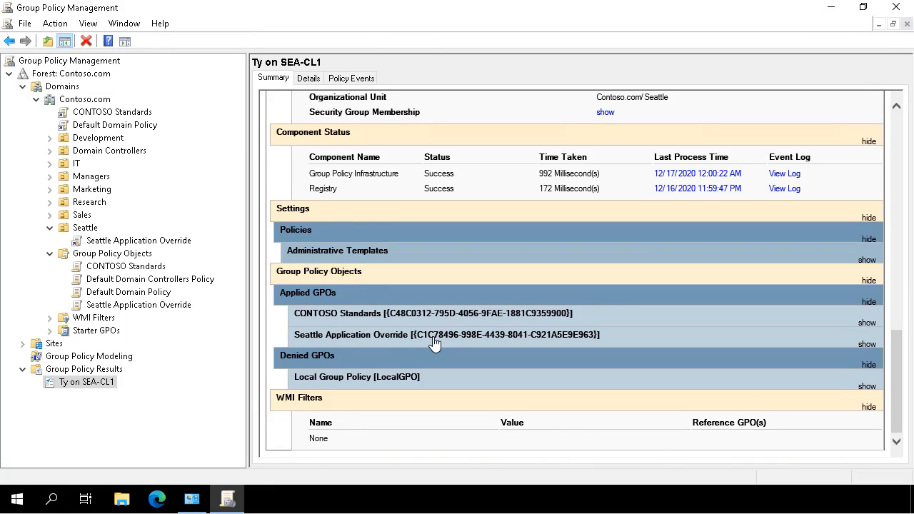
Expand Administrative Templates and Control Panel/Personalization to show Screen saver timeout Disabled.
{"action": "left_click", "coordinate": [421, 256]}
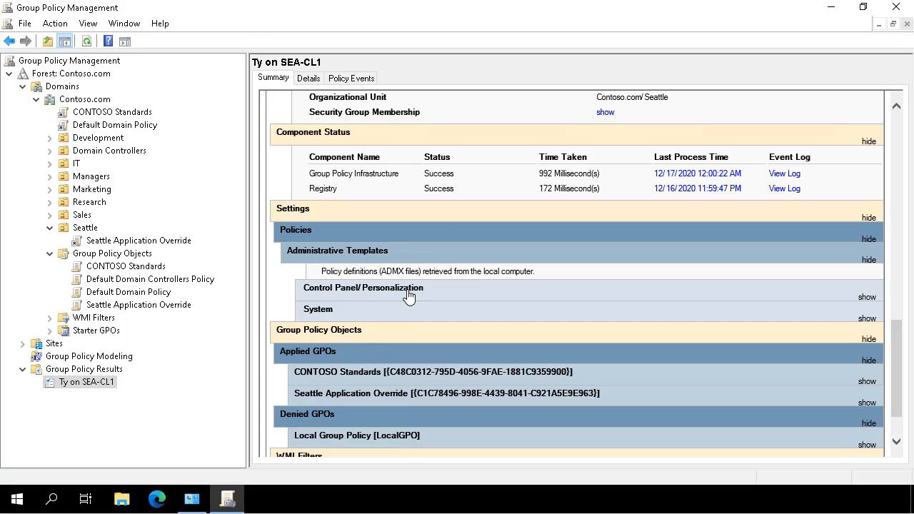
{"action": "left_click", "coordinate": [867, 297]}
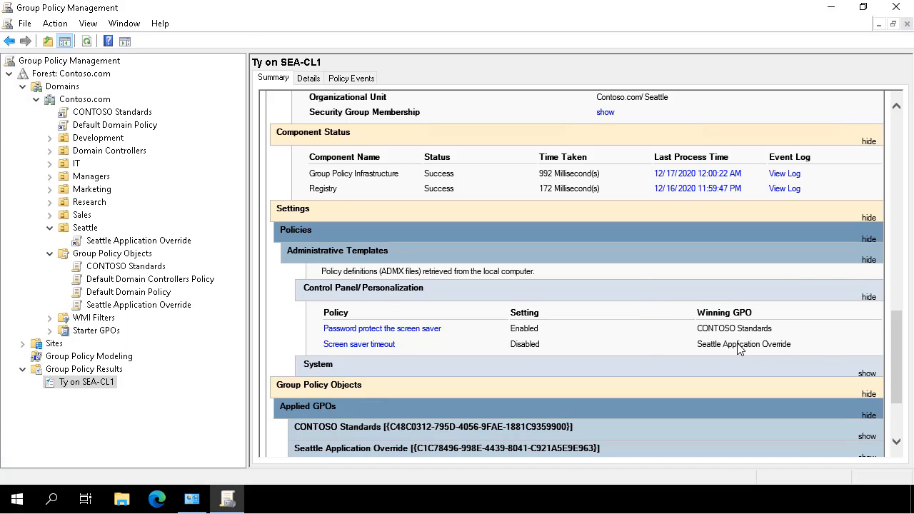
{"action": "left_click_drag", "start_coordinate": [816, 344], "coordinate": [306, 326]}
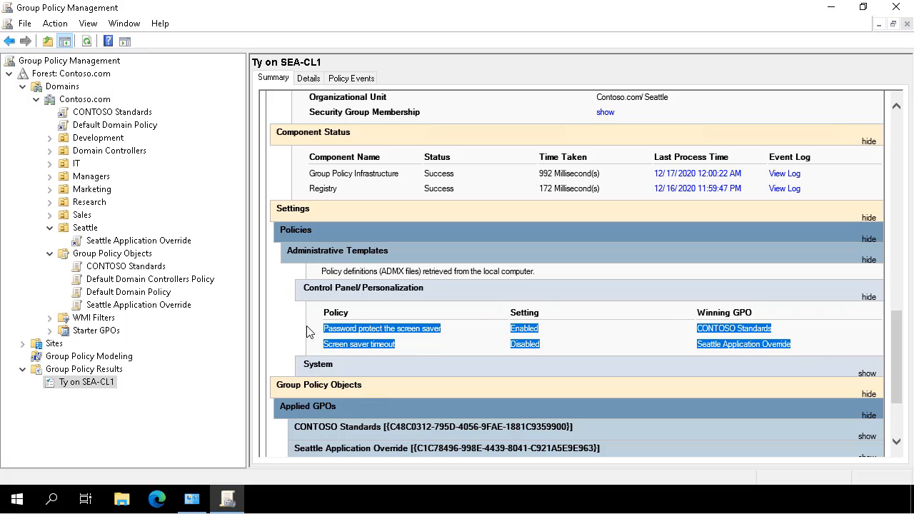